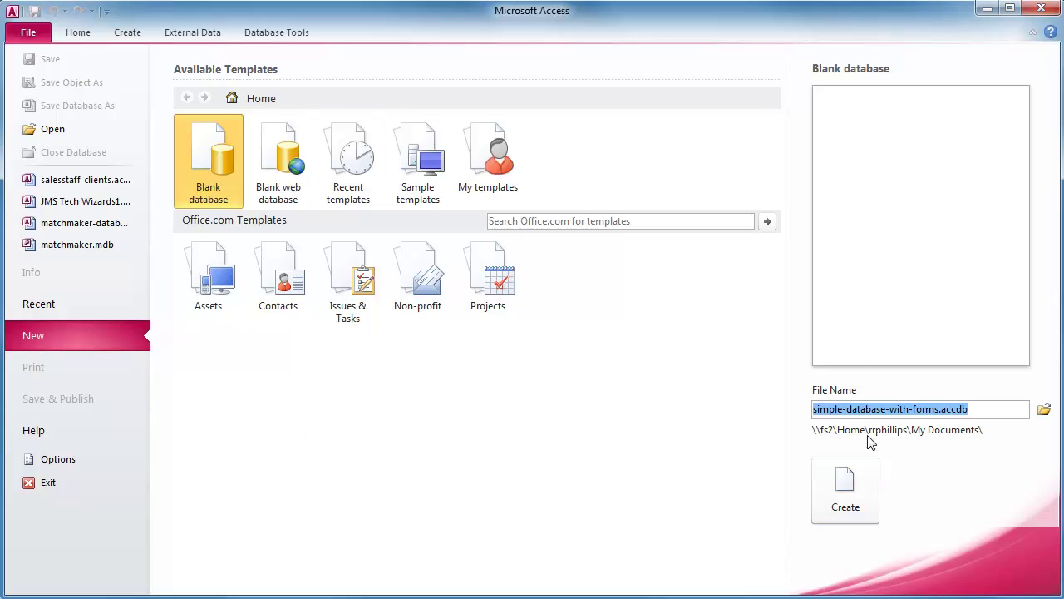
# Create the blank database simple-database-with-forms.accdb and save its first table as Employees, opened in Design view
pyautogui.click(850, 502)
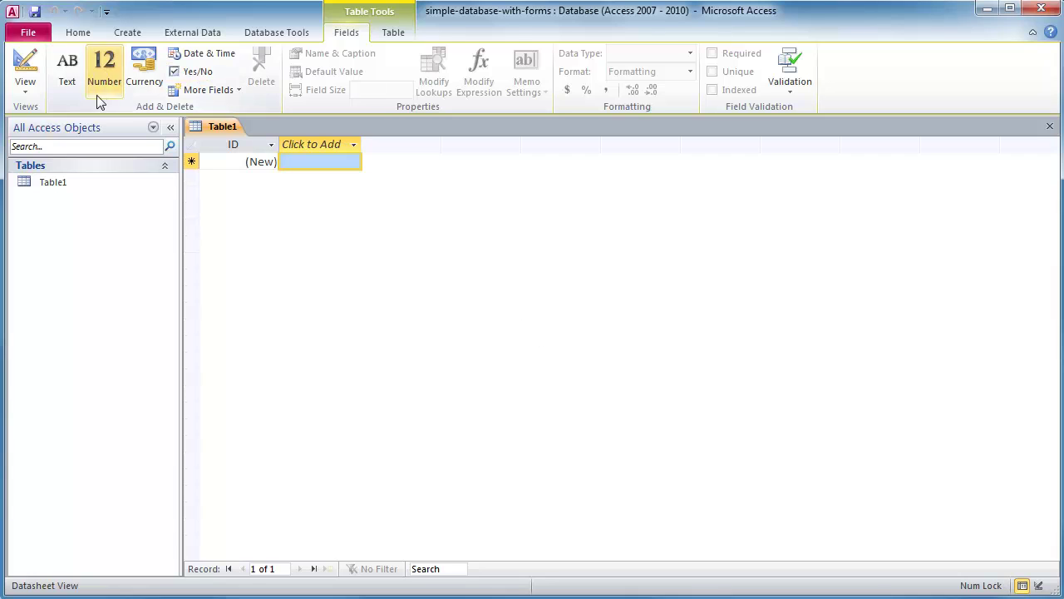
pyautogui.click(23, 66)
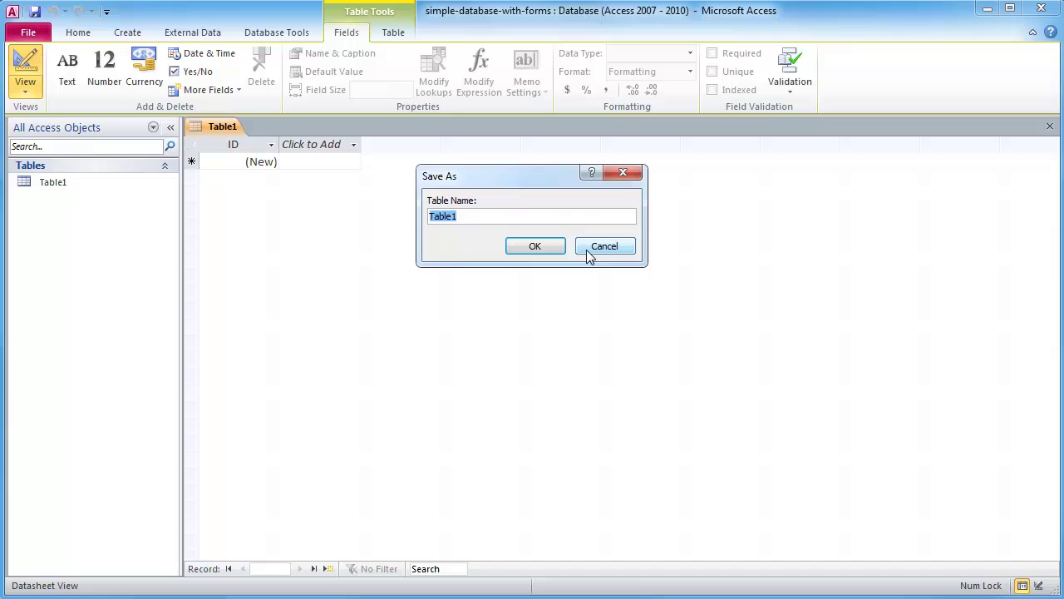
pyautogui.write('Employees')
pyautogui.click(538, 247)
# Name the primary key field of the Employees table EmployeeID and set its data type to Text
pyautogui.write('Em')
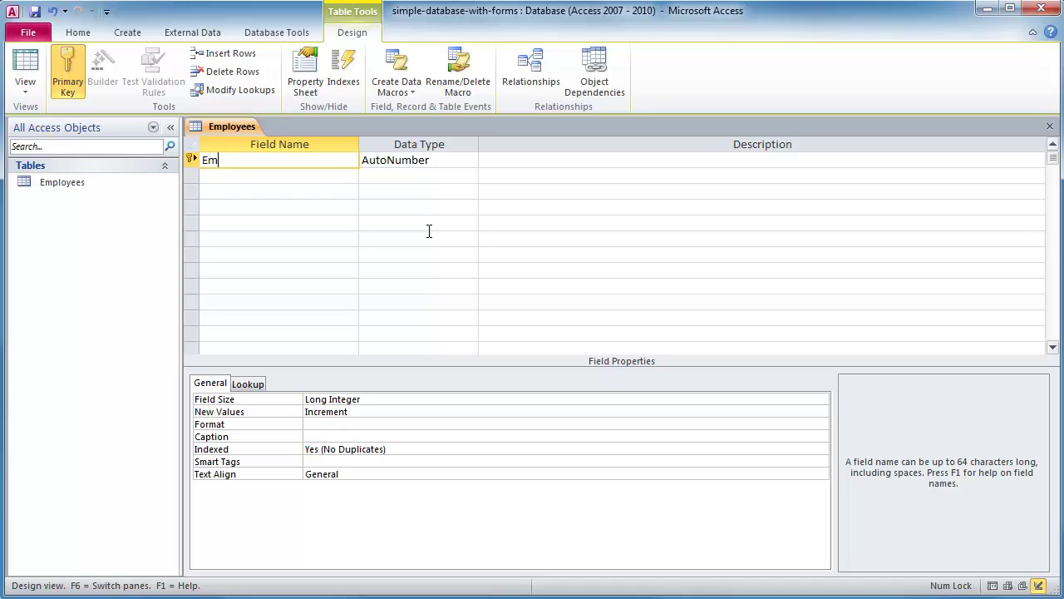
pyautogui.write('ployeeID')
pyautogui.press('Tab')
pyautogui.write('t')
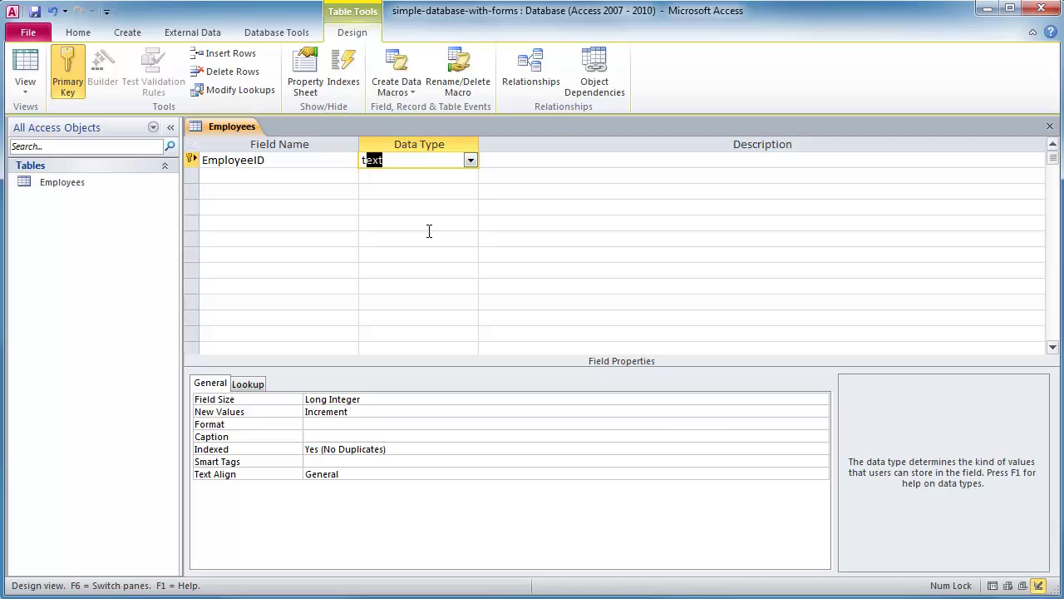
pyautogui.press('Tab')
pyautogui.press('Tab')
# Add a second field named EmployeeName with the Text data type to the Employees table
pyautogui.write('Emp')
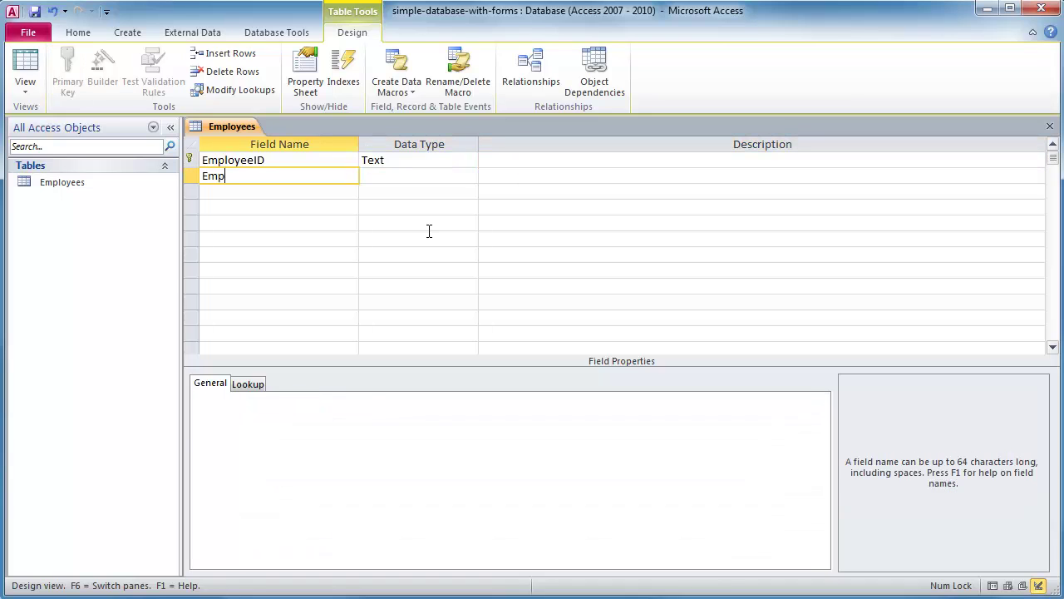
pyautogui.write('loyeeName')
pyautogui.press('Tab')
pyautogui.press('Tab')
pyautogui.press('Tab')
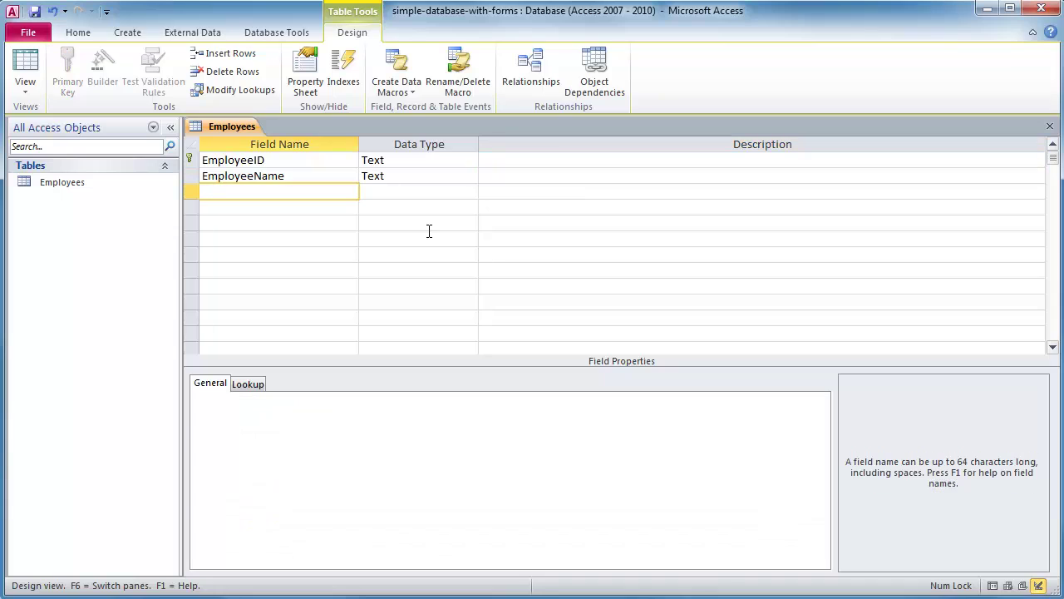
# Add an EmployeeWage field with the Currency data type, then save the table and show it in Datasheet view
pyautogui.write('EmployeeWage')
pyautogui.press('Tab')
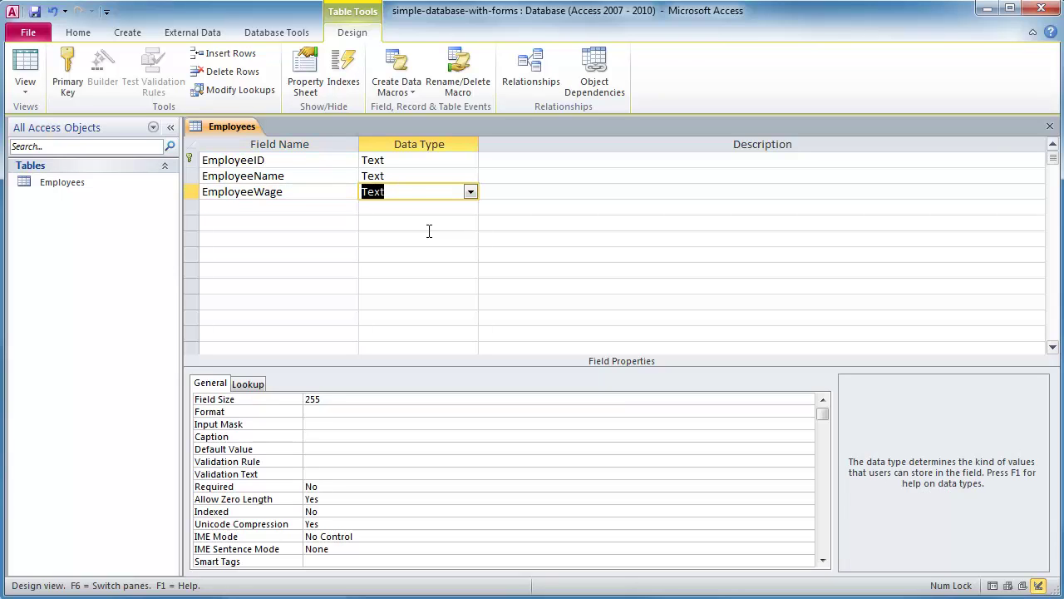
pyautogui.write('currency')
pyautogui.click(28, 67)
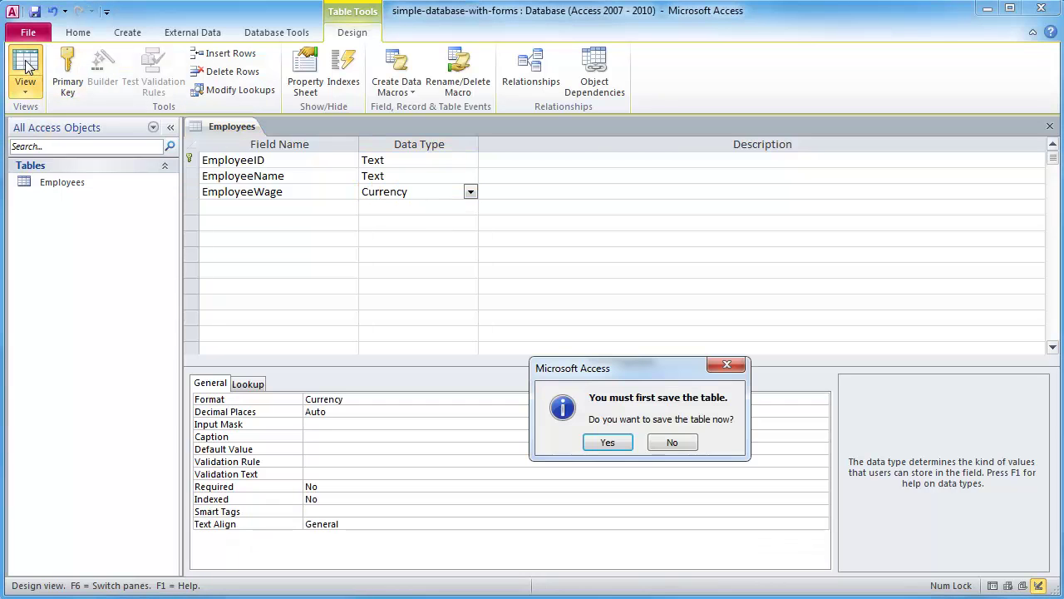
pyautogui.click(608, 442)
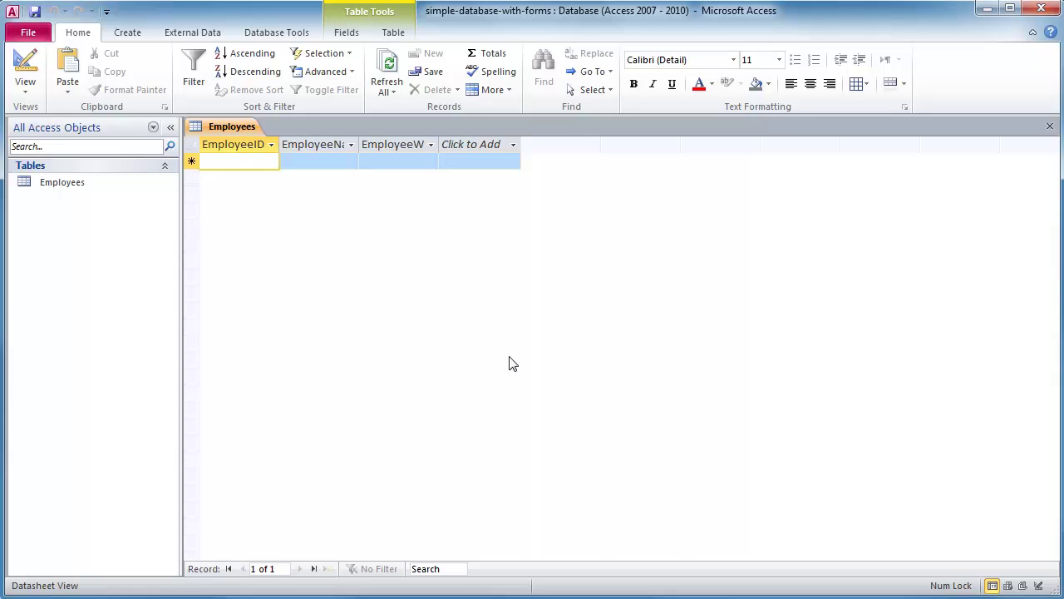
# Enter the first employee record with EmployeeID A, the employee's first name and a wage of 24
pyautogui.write('A')
pyautogui.press('Tab')
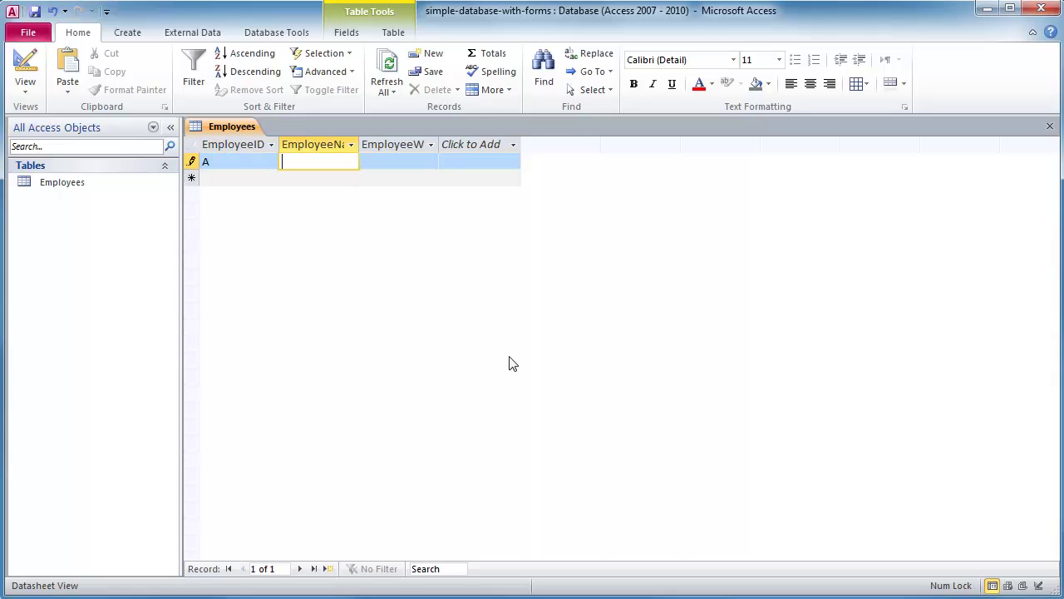
pyautogui.write('Jake')
pyautogui.press('Tab')
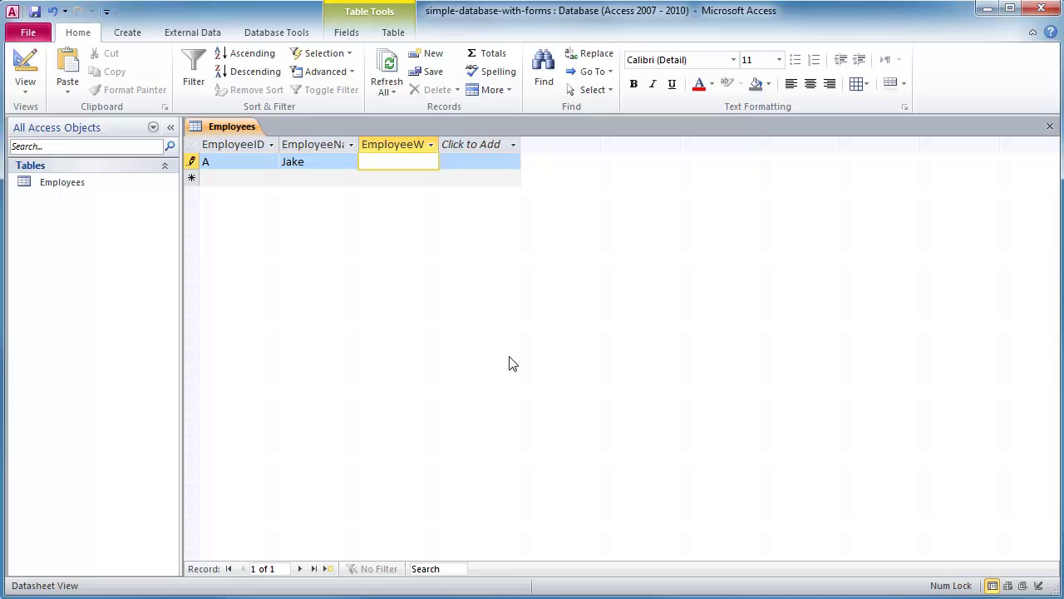
pyautogui.write('24')
pyautogui.press('Tab')
# Enter the second employee record with EmployeeID B, the employee's first name and a wage of 28
pyautogui.write('B')
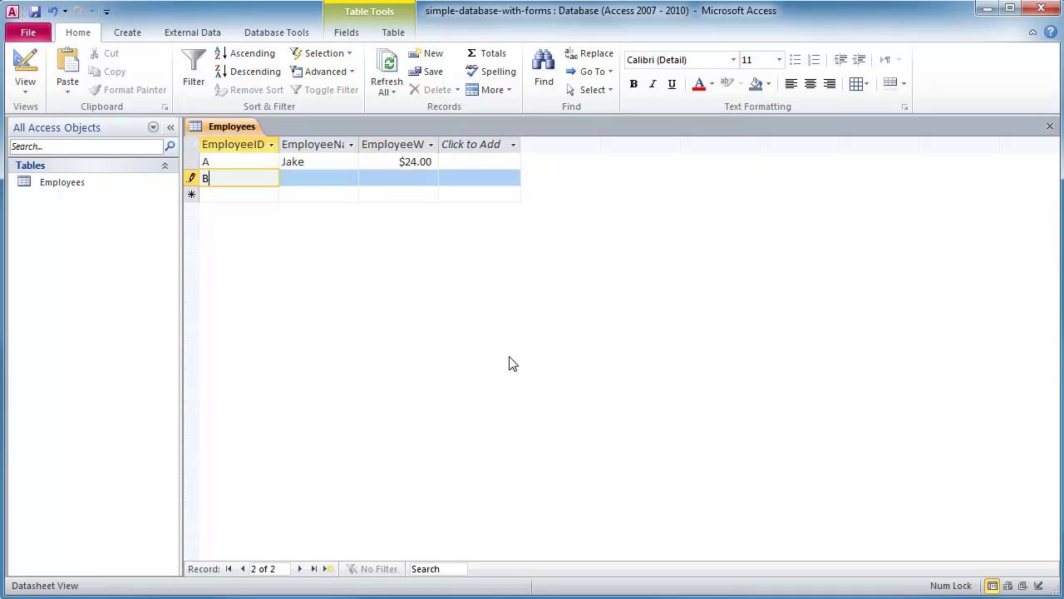
pyautogui.press('Tab')
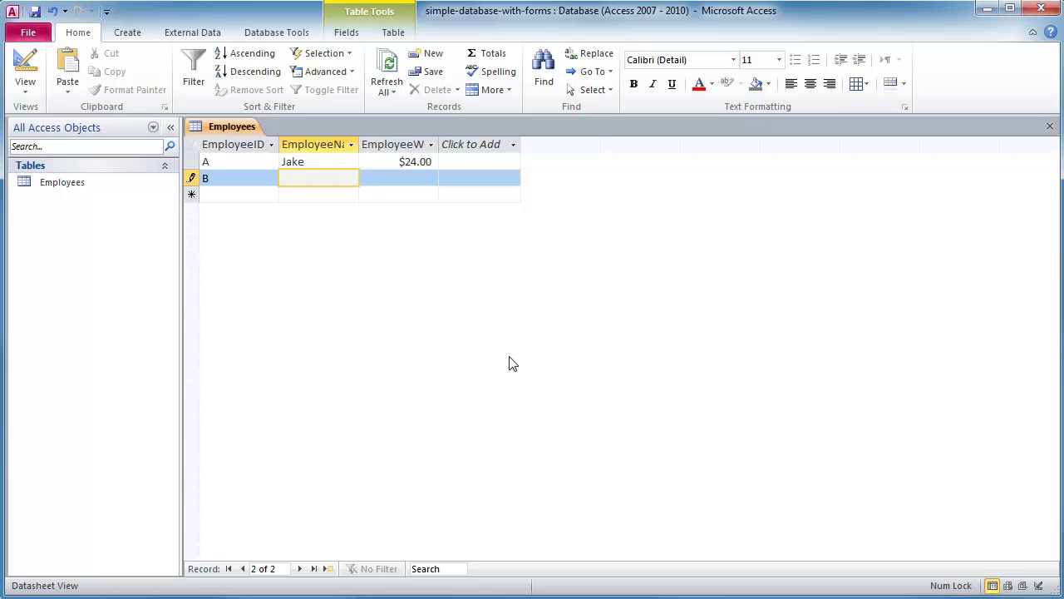
pyautogui.write('Jane')
pyautogui.press('Tab')
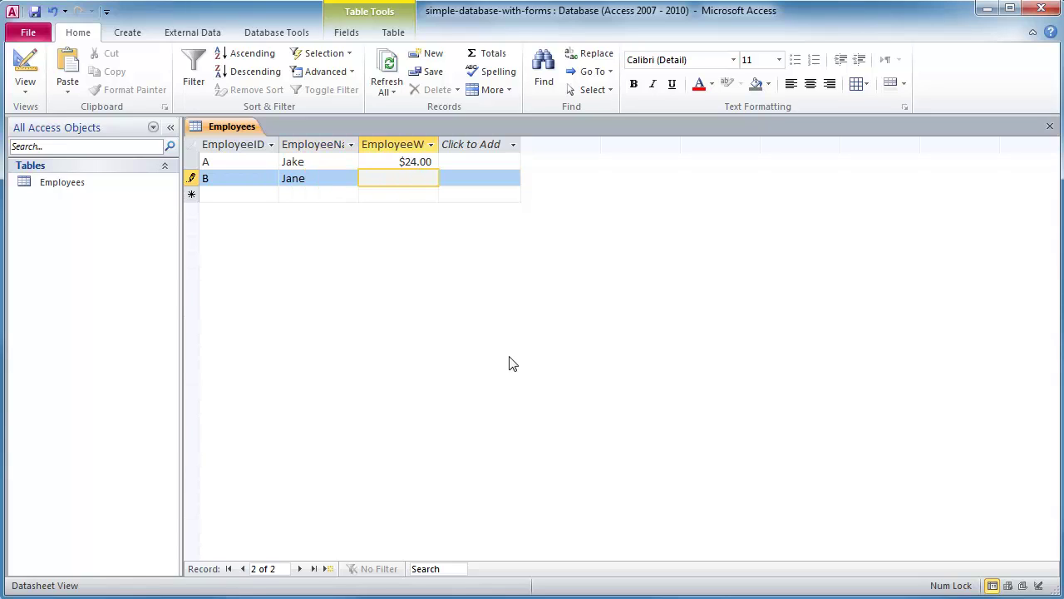
pyautogui.write('28')
pyautogui.press('Tab')
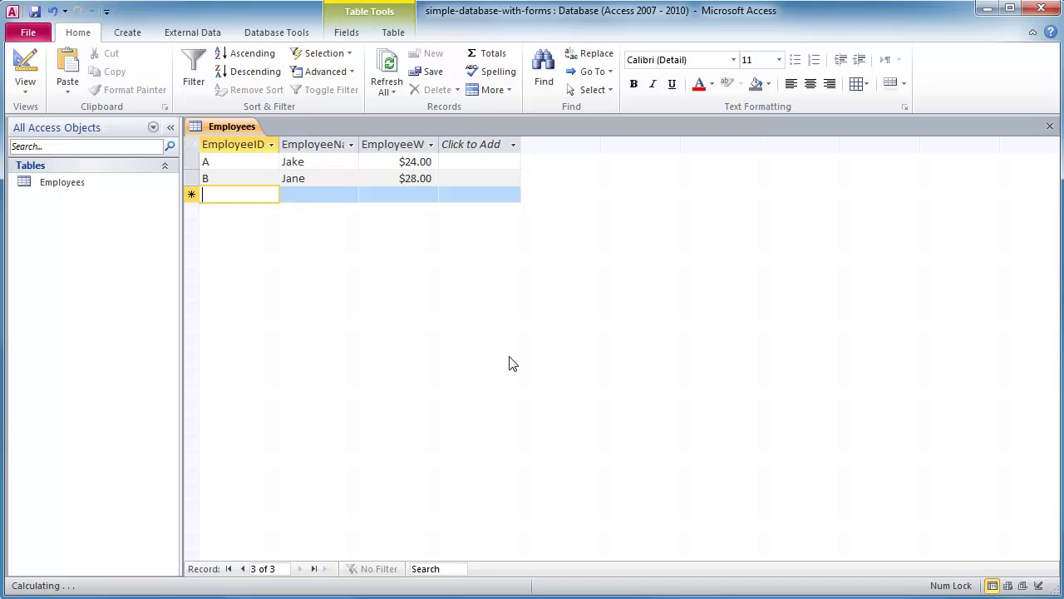
# Enter the third employee record with EmployeeID C, the employee's first name and a wage of 32, and close the Employees table
pyautogui.write('C')
pyautogui.press('Tab')
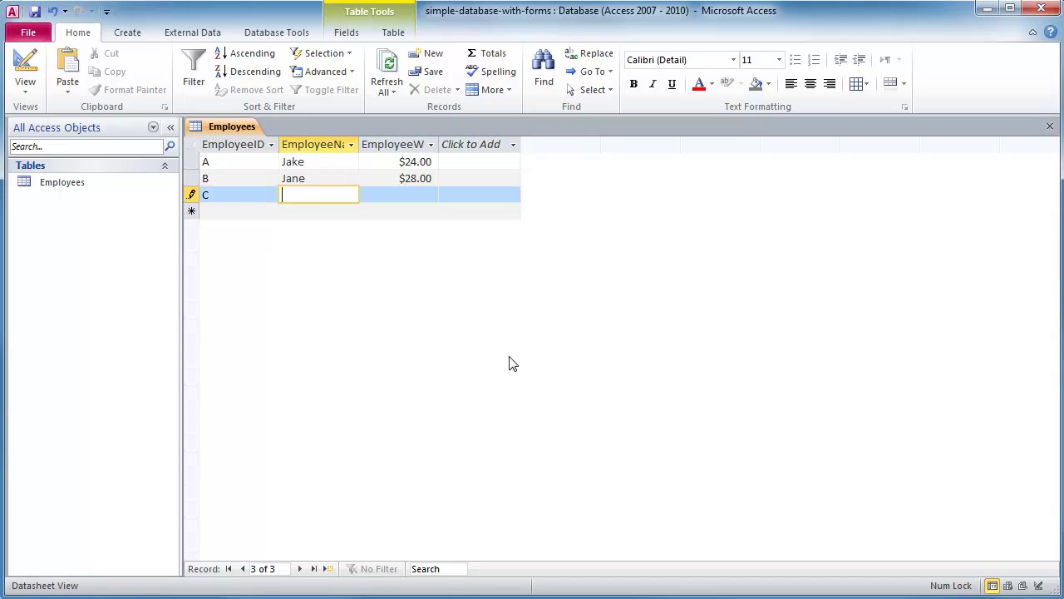
pyautogui.write('John')
pyautogui.press('Tab')
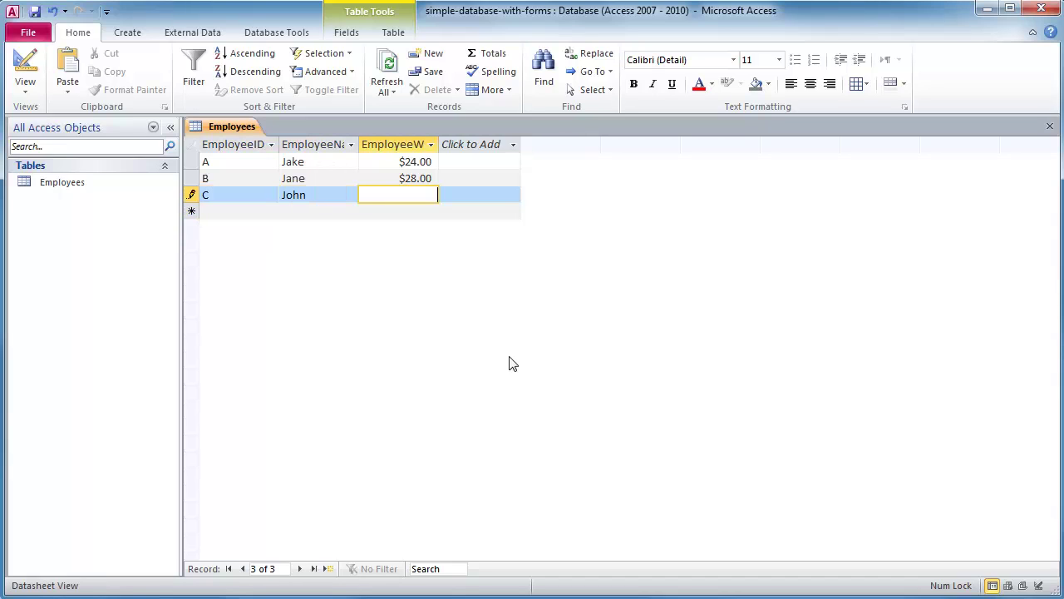
pyautogui.write('32')
pyautogui.press('Tab')
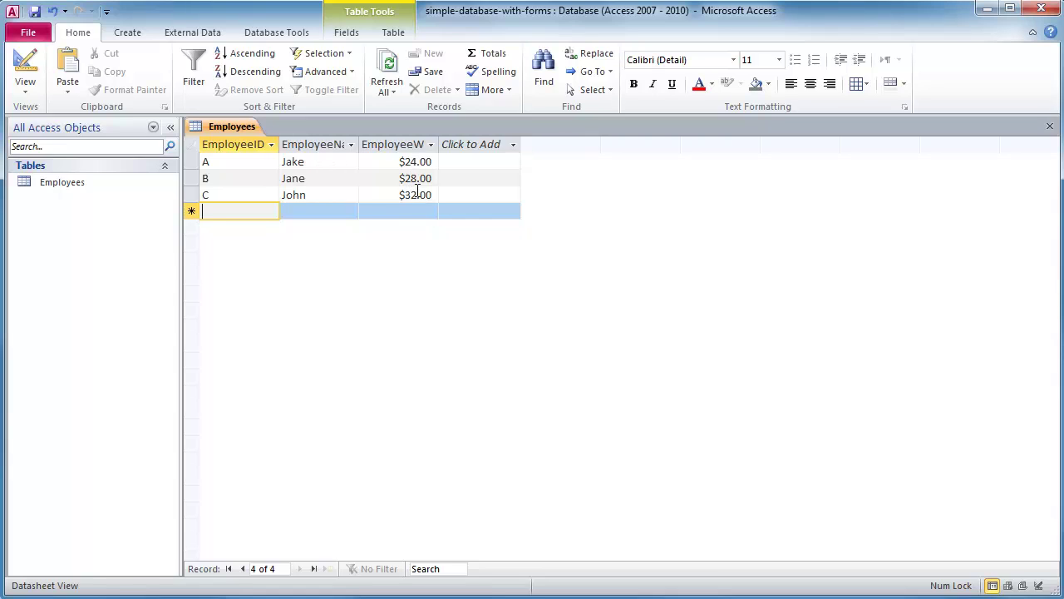
pyautogui.click(1049, 125)
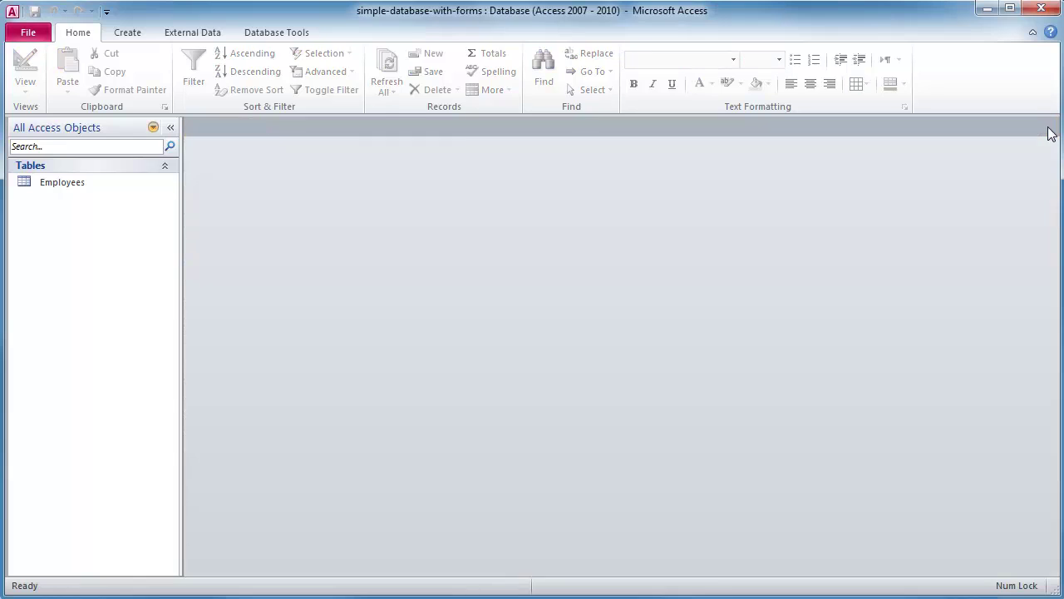
# Start a new table in Design view with two Text fields named ClientID and ClientName
pyautogui.click(128, 33)
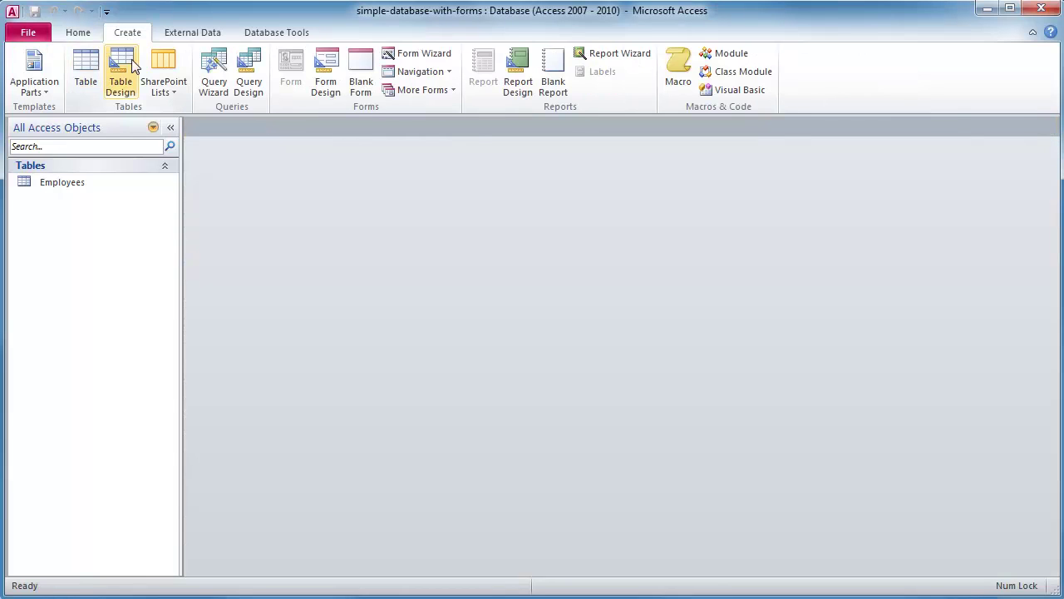
pyautogui.click(133, 67)
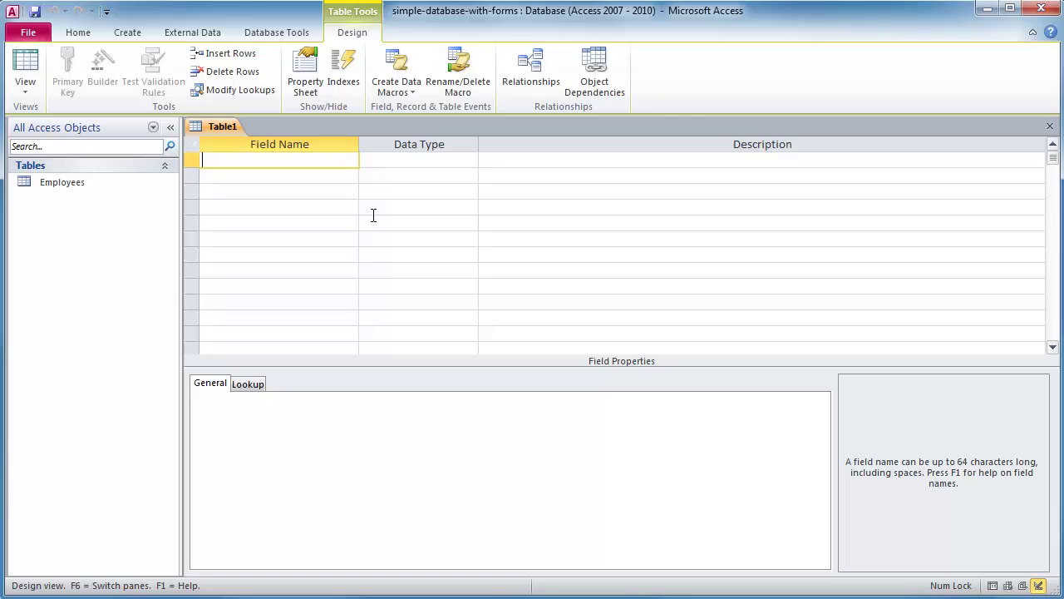
pyautogui.write('ClientID')
pyautogui.press('Tab')
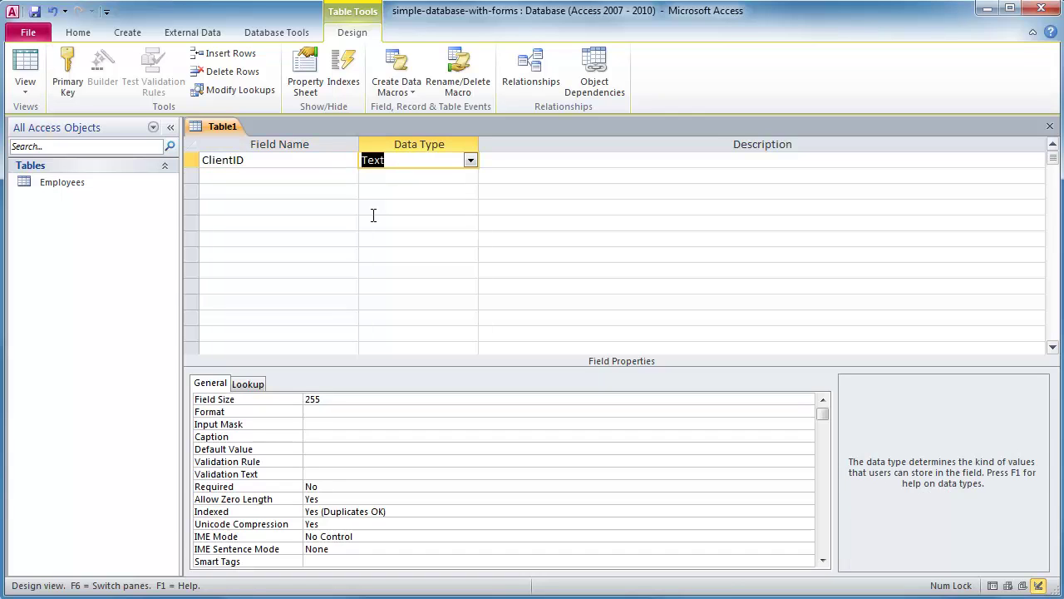
pyautogui.press('Tab')
pyautogui.press('Tab')
pyautogui.write('ClientName')
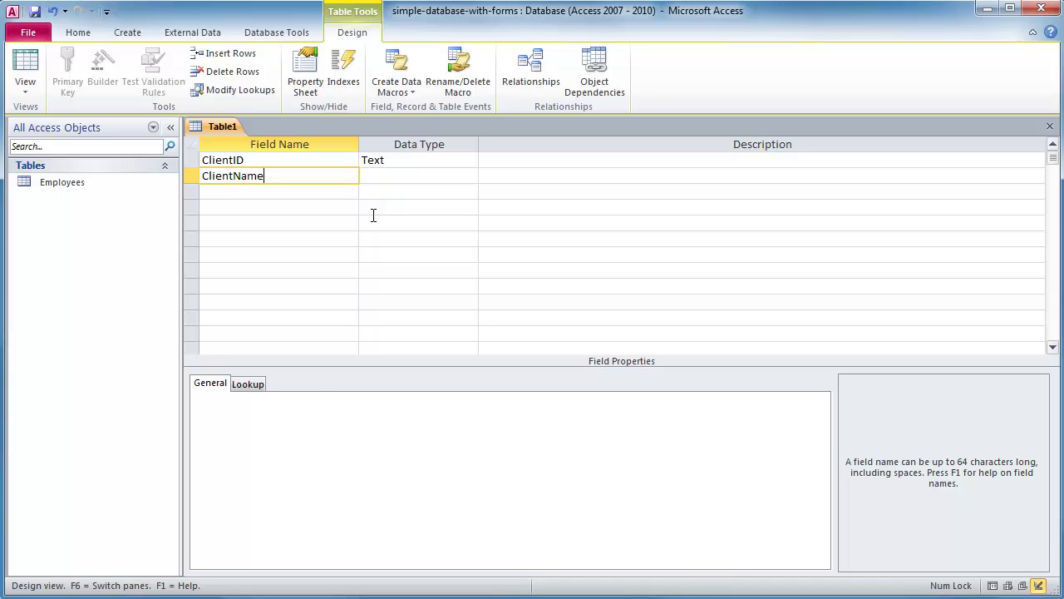
pyautogui.press('Tab')
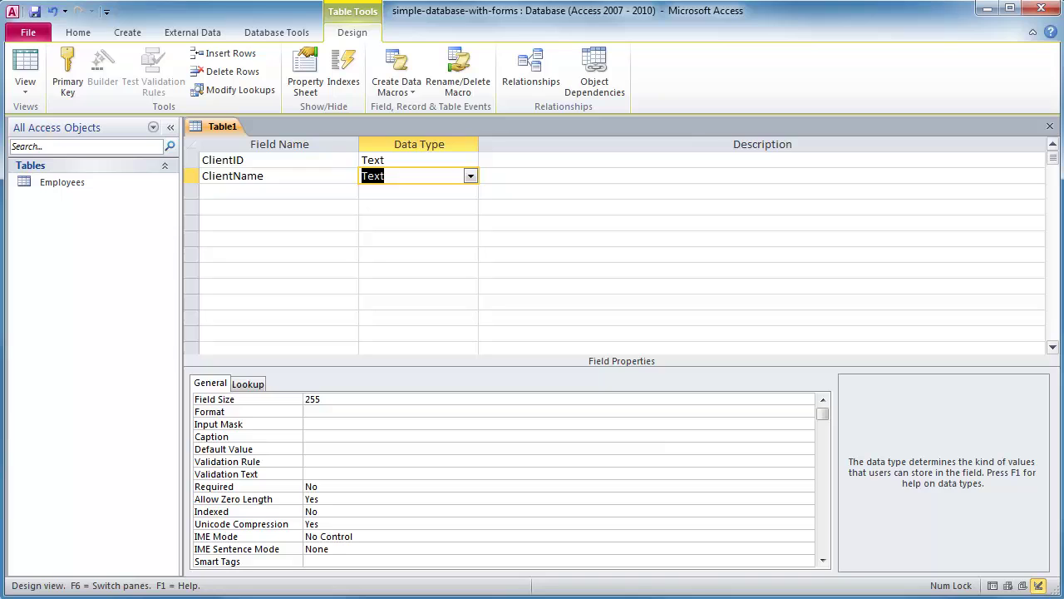
pyautogui.press('F2')
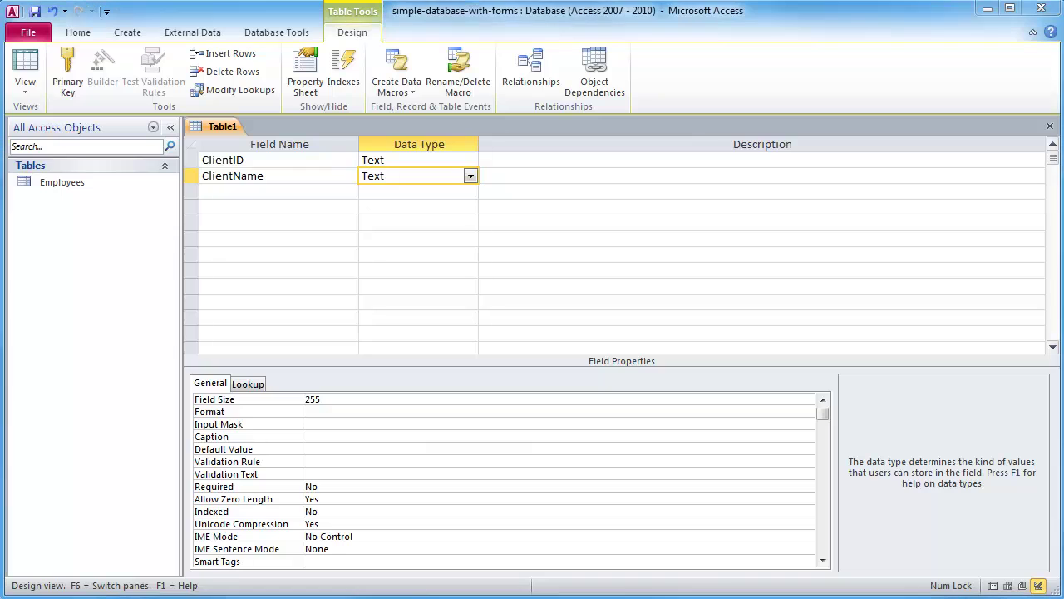
# Make ClientID the primary key and save the table as Clients while switching to Datasheet view
pyautogui.click(192, 160)
pyautogui.click(68, 72)
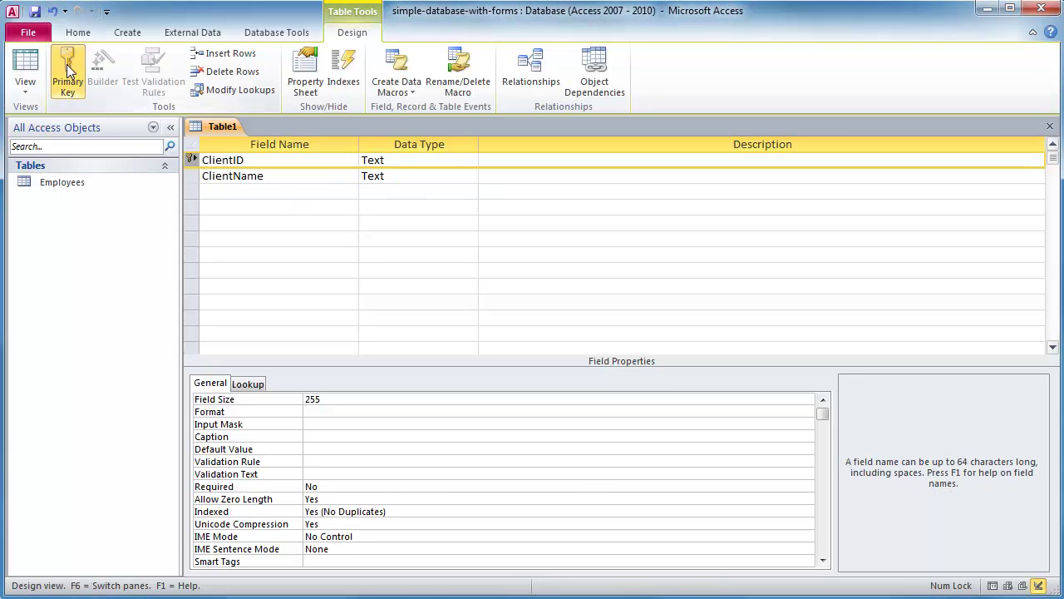
pyautogui.click(25, 65)
pyautogui.click(608, 443)
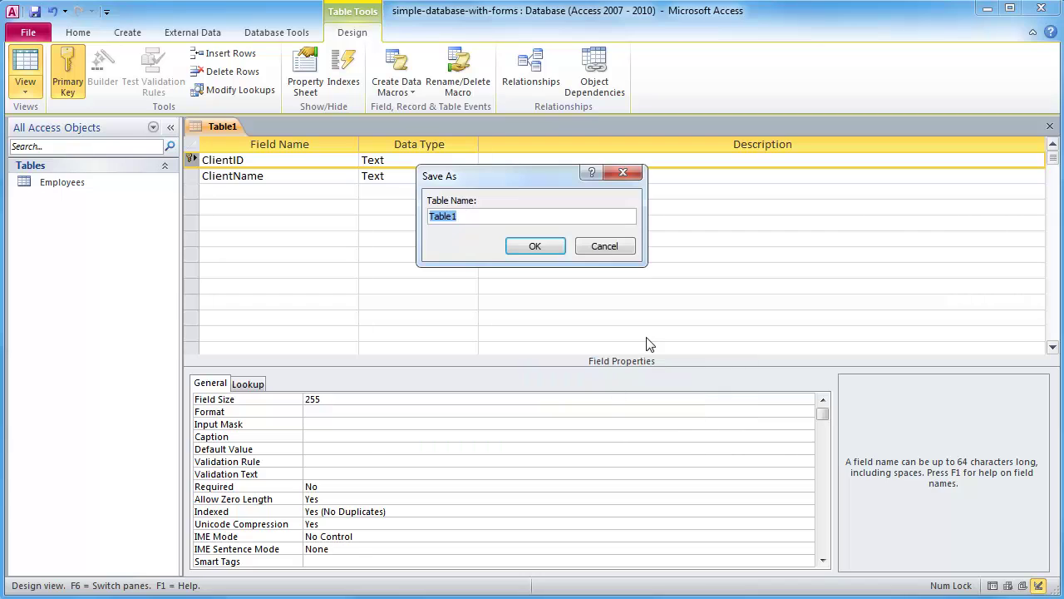
pyautogui.write('Clients')
pyautogui.press('Return')
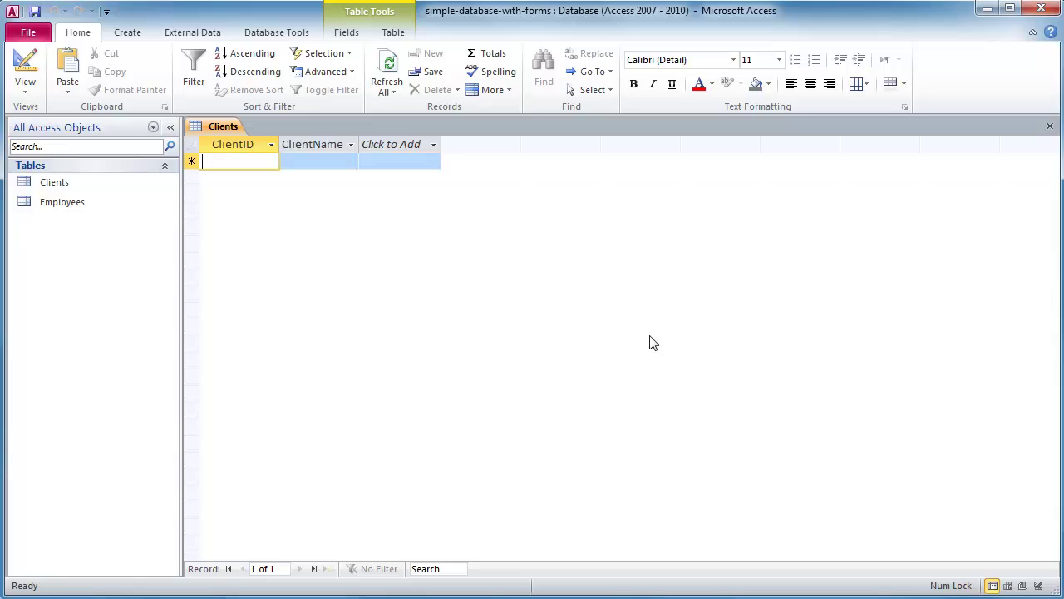
# Enter two client records: ClientID L with the name Ralphco and ClientID M with the name Petco
pyautogui.write('L')
pyautogui.press('Tab')
pyautogui.write('Ralph')
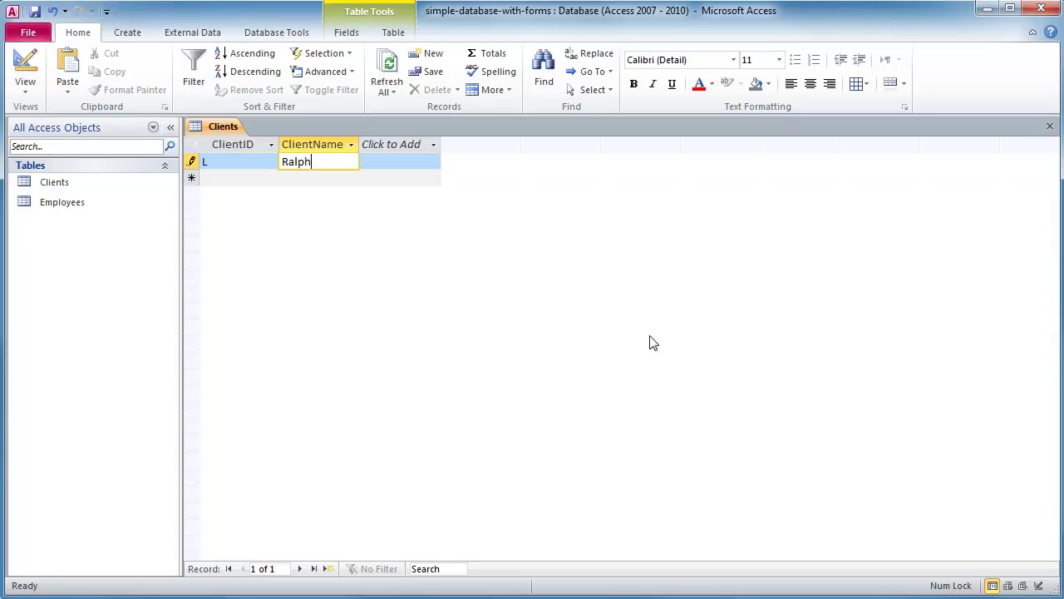
pyautogui.write('co')
pyautogui.press('Tab')
pyautogui.write('M')
pyautogui.press('Tab')
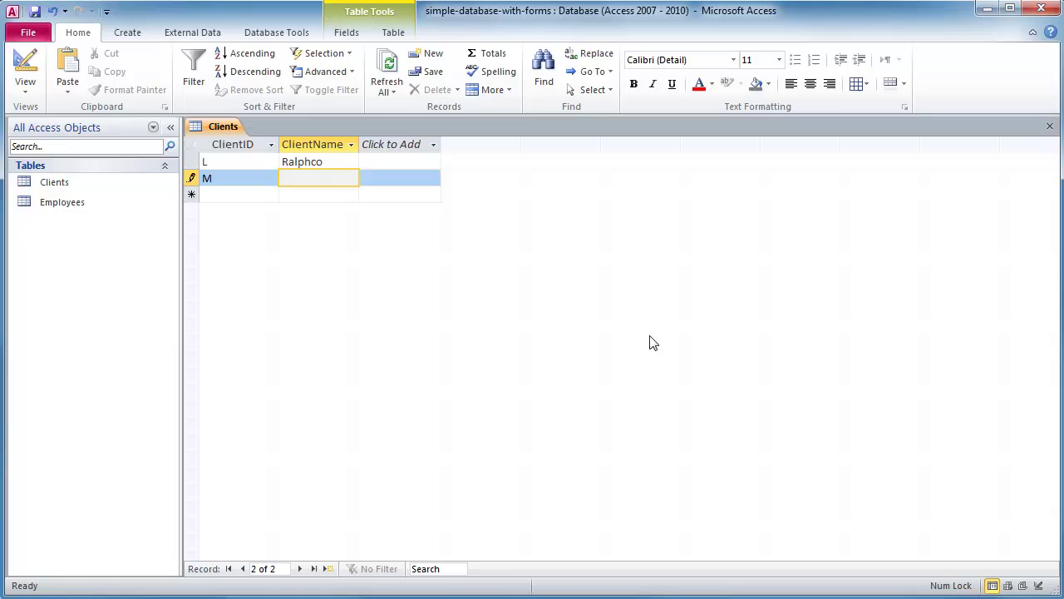
pyautogui.write('Petco')
pyautogui.press('Tab')
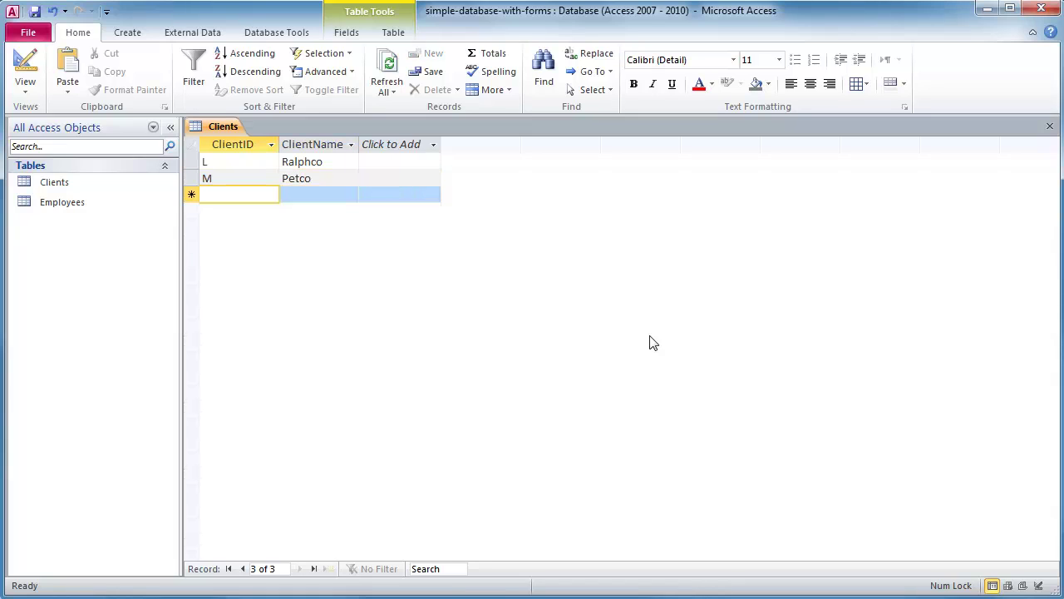
# Enter client records N for Tech Industries and O for Furniture Haus, and close the Clients table
pyautogui.write('N')
pyautogui.press('Tab')
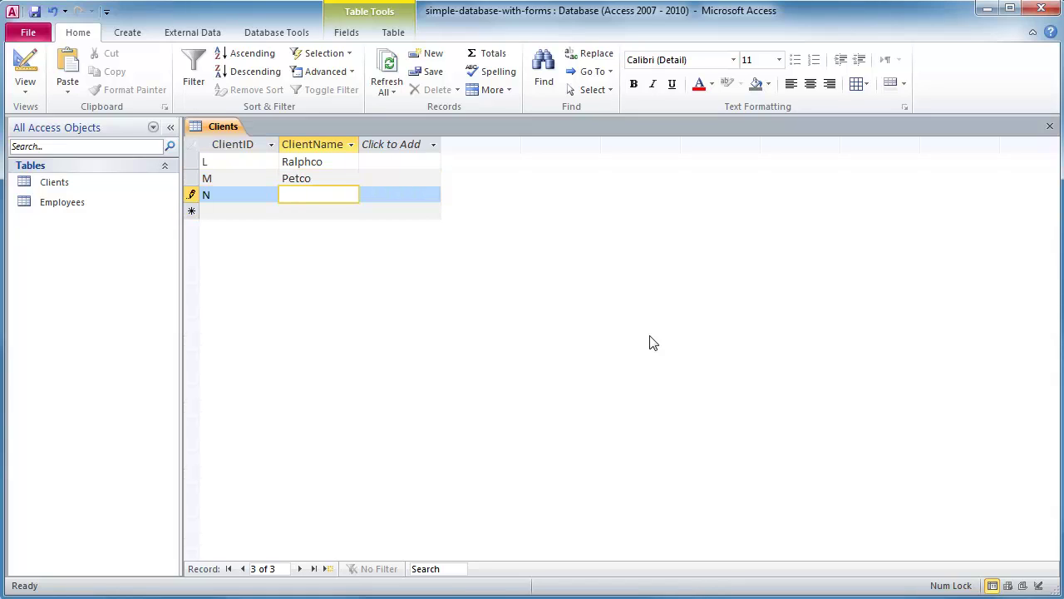
pyautogui.write('Tech In')
pyautogui.write('dustries')
pyautogui.press('Tab')
pyautogui.write('O')
pyautogui.press('Tab')
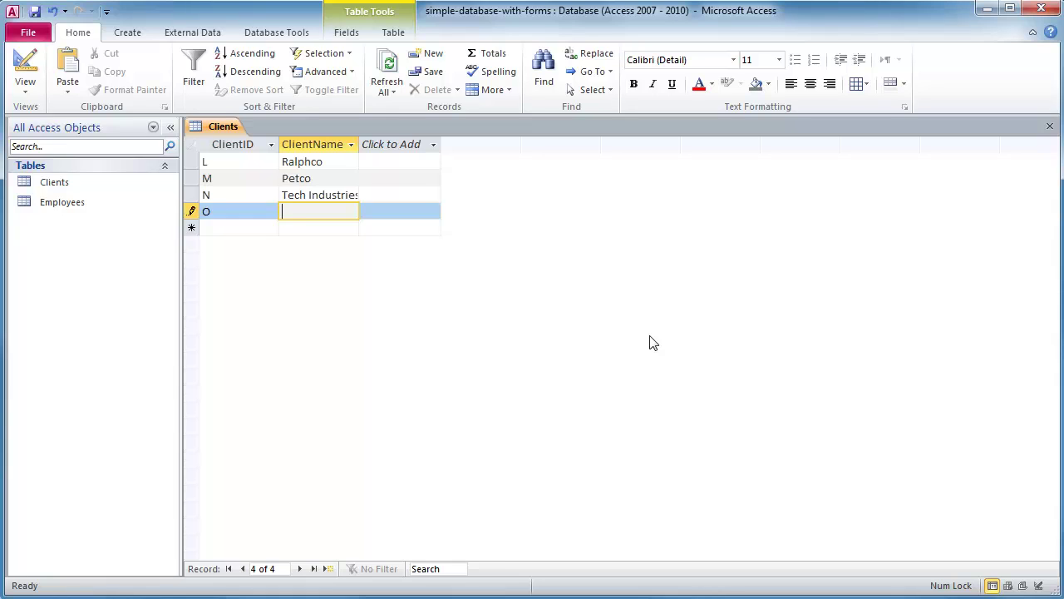
pyautogui.write('Furniture Haus')
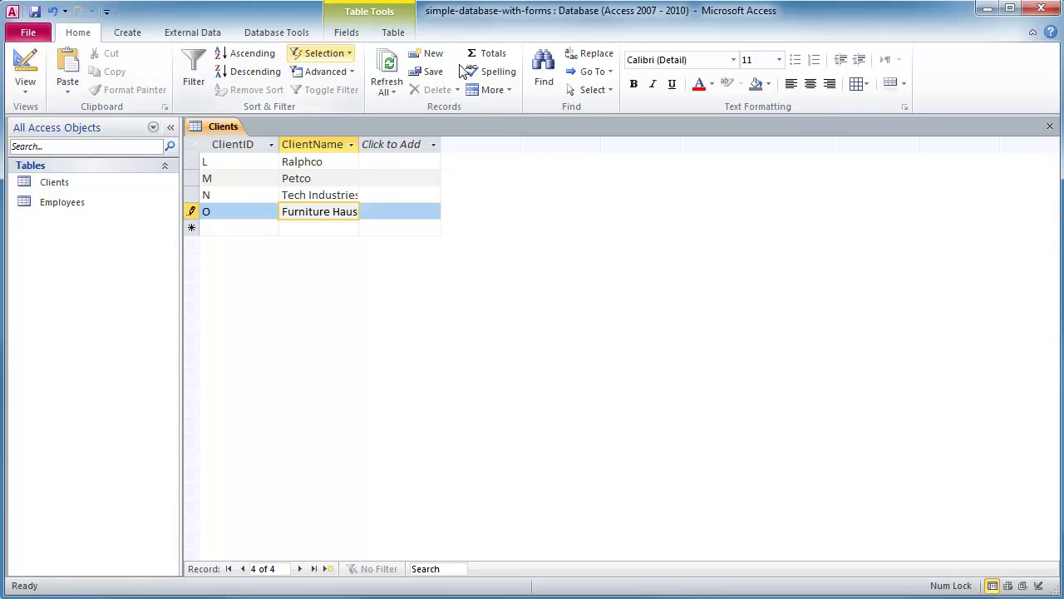
pyautogui.click(1049, 125)
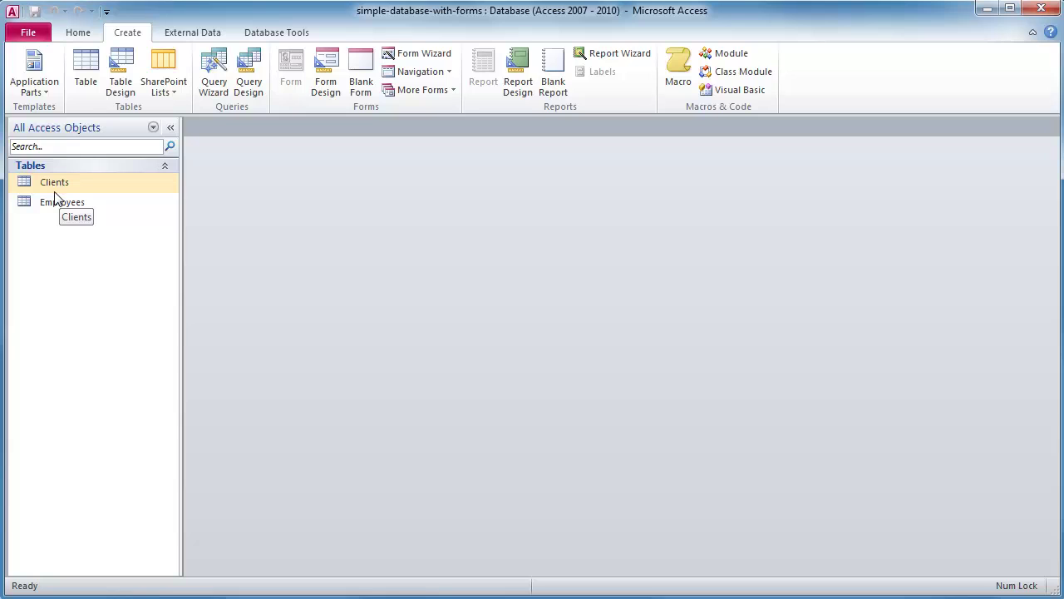
# Start a new table in Design view with an AutoNumber field named TransactionID
pyautogui.click(121, 71)
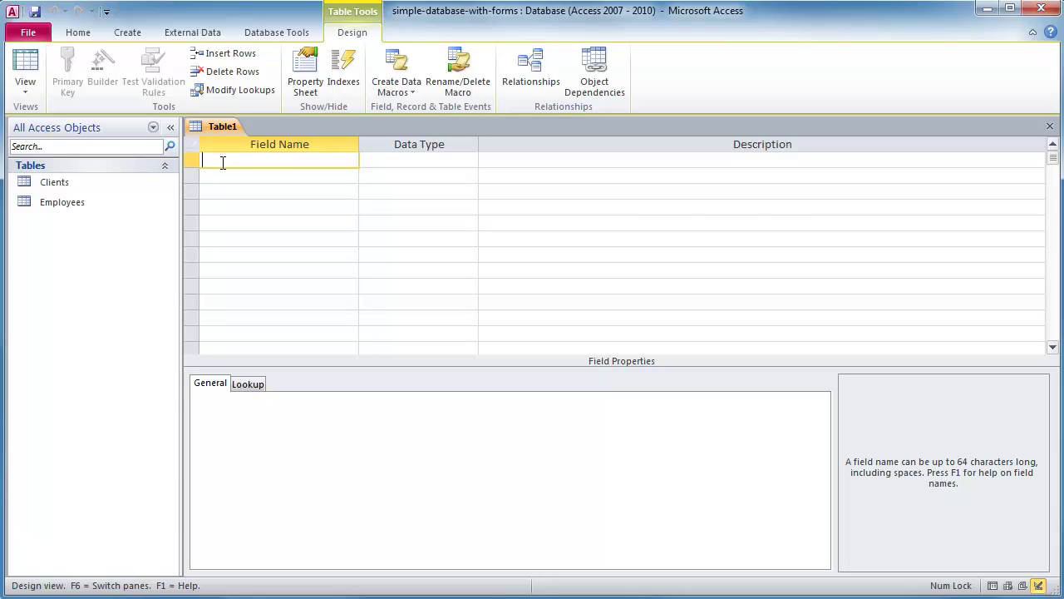
pyautogui.write('TransactionID')
pyautogui.press('Tab')
pyautogui.write('a')
pyautogui.press('Tab')
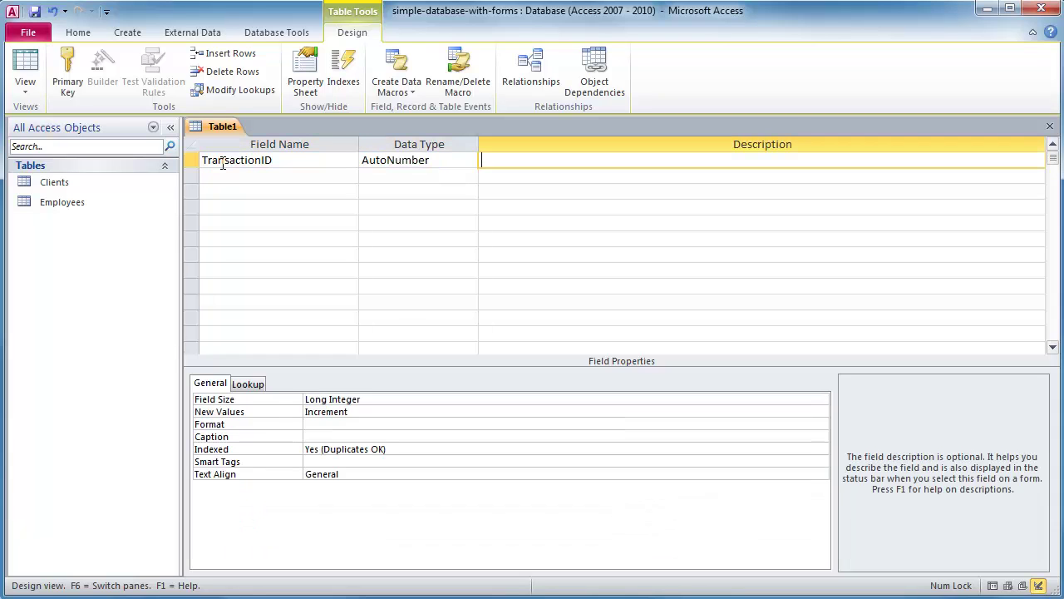
pyautogui.press('Tab')
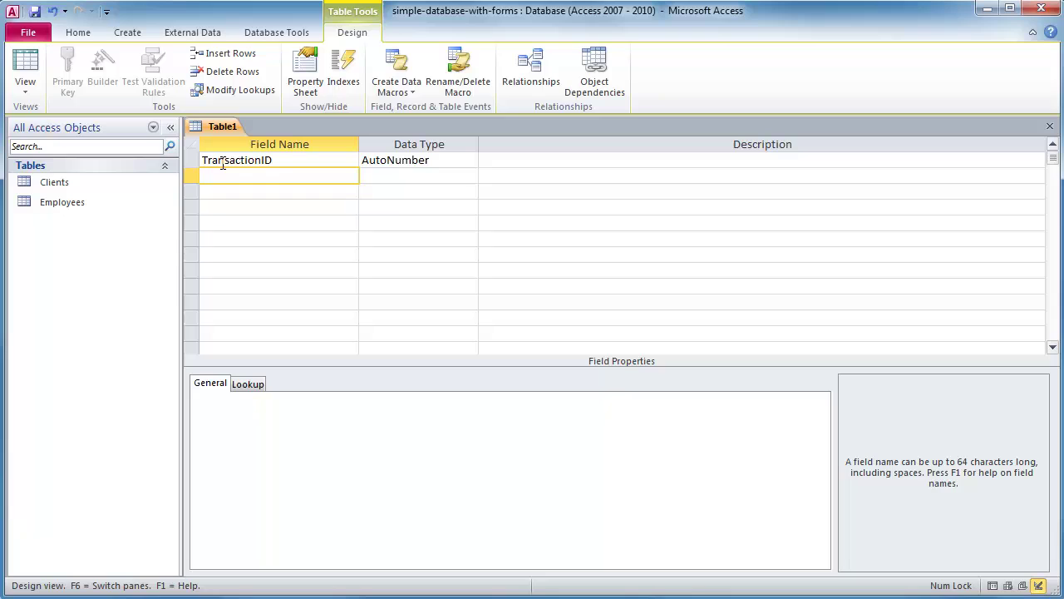
# Add two Text fields named EmployeeID and ClientID below TransactionID
pyautogui.write('EmployeeID')
pyautogui.press('Tab')
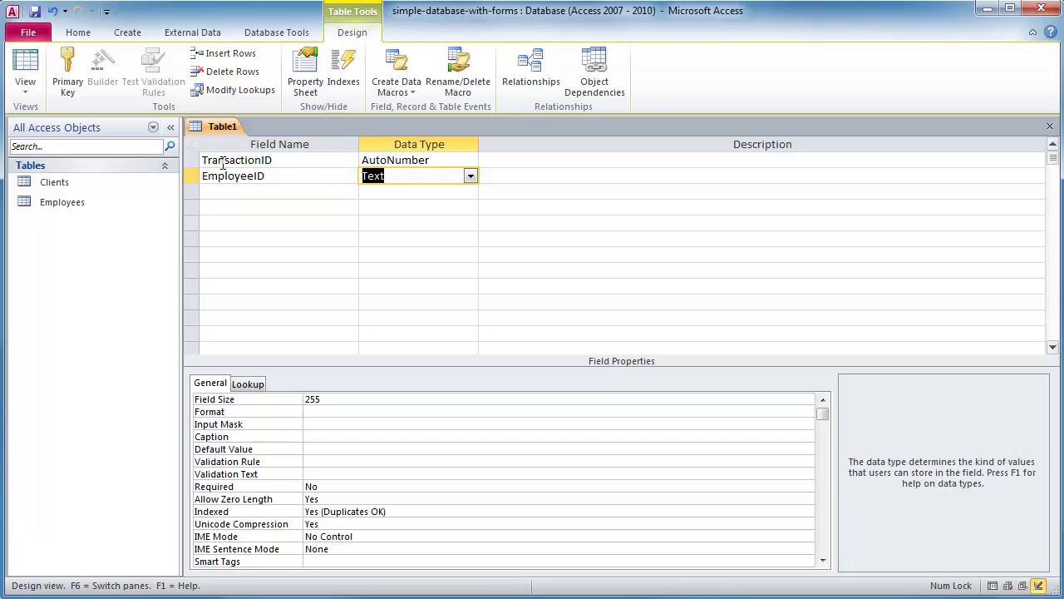
pyautogui.press('Tab')
pyautogui.press('Tab')
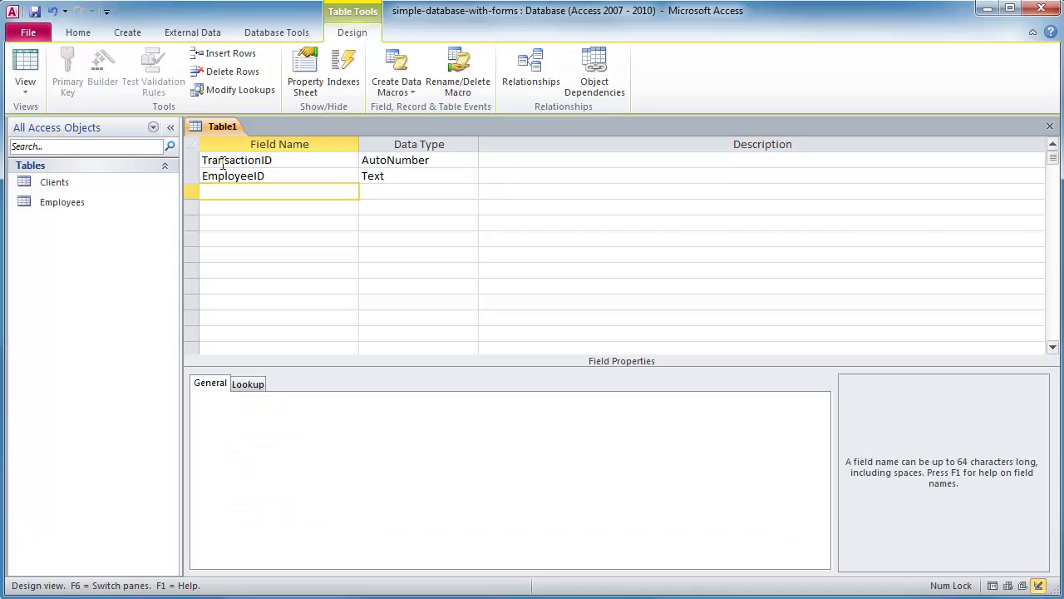
pyautogui.write('ClientID')
pyautogui.press('Tab')
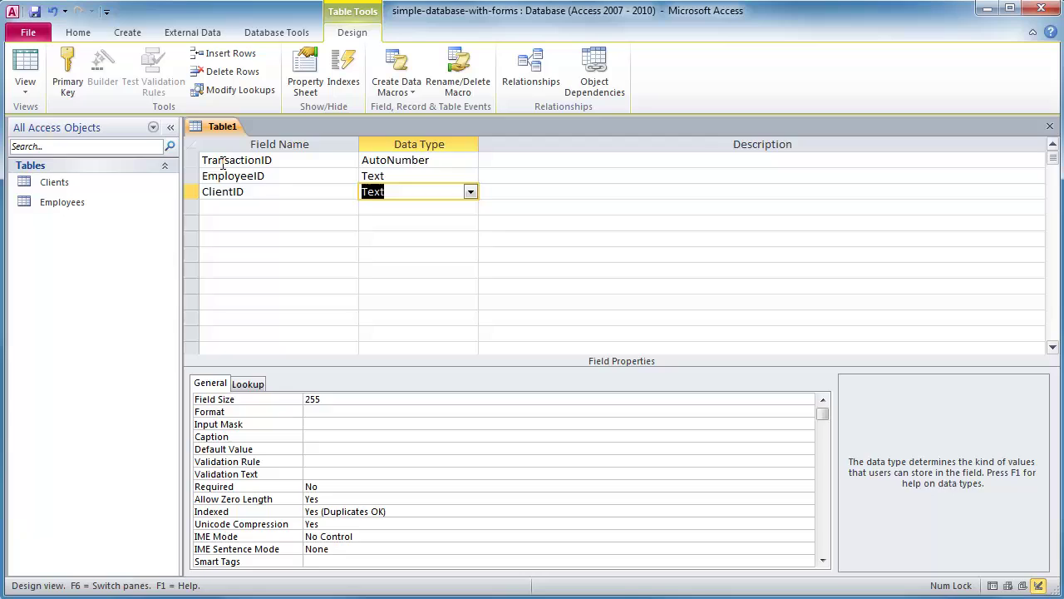
pyautogui.press('Tab')
pyautogui.press('Tab')
# Try to name the fourth field Date
pyautogui.write('Ho')
pyautogui.press('BackSpace')
pyautogui.press('BackSpace')
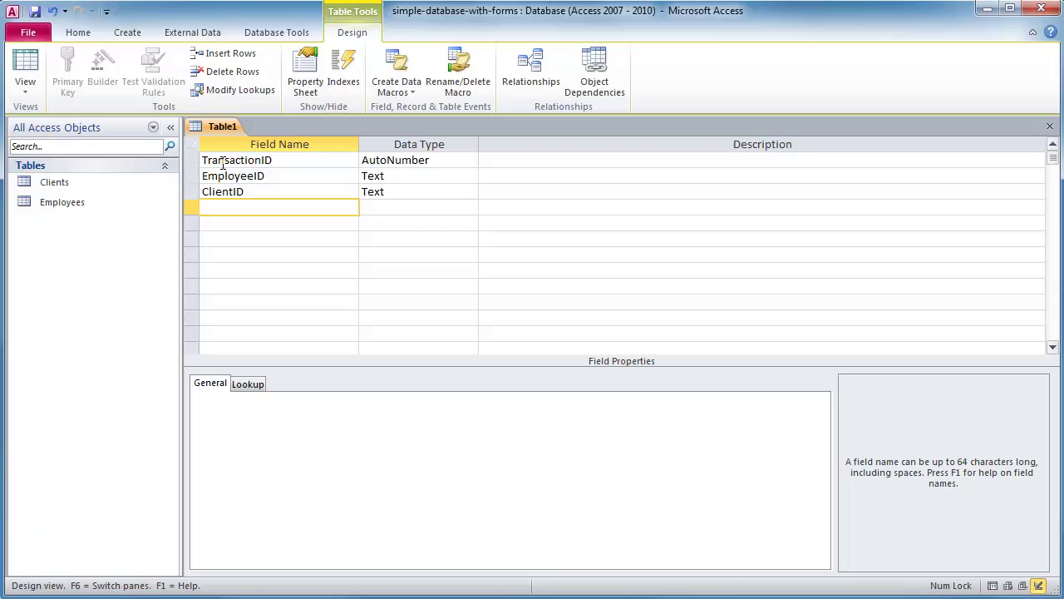
pyautogui.write('ate')
pyautogui.press('Tab')
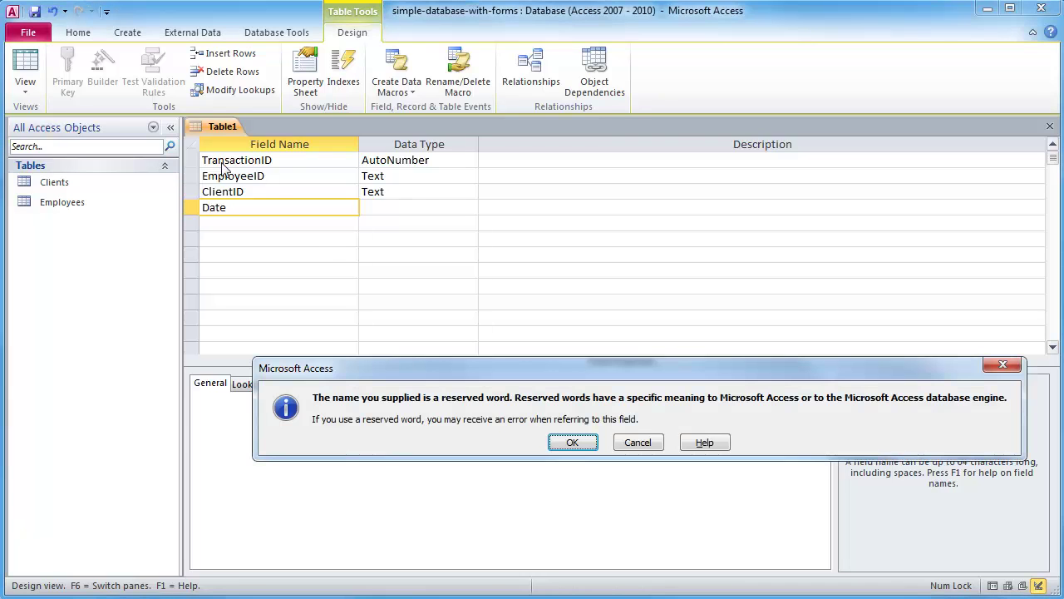
pyautogui.click(628, 442)
# Rename the fourth field TransactionDate and set its data type to Date/Time
pyautogui.moveTo(231, 208); pyautogui.dragTo(172, 208)
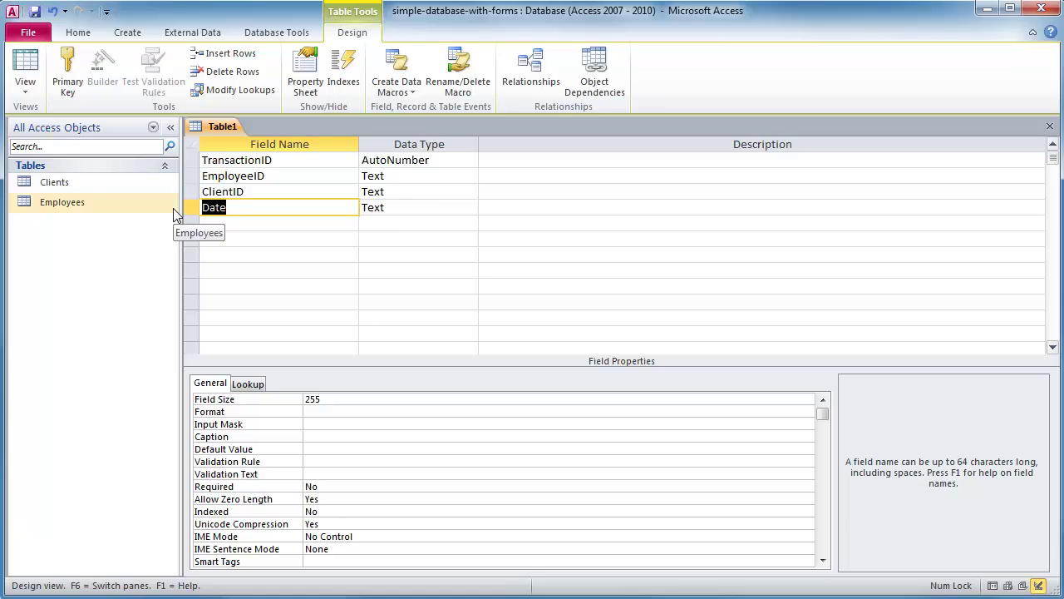
pyautogui.write('Tar')
pyautogui.press('BackSpace')
pyautogui.press('BackSpace')
pyautogui.write('ransa')
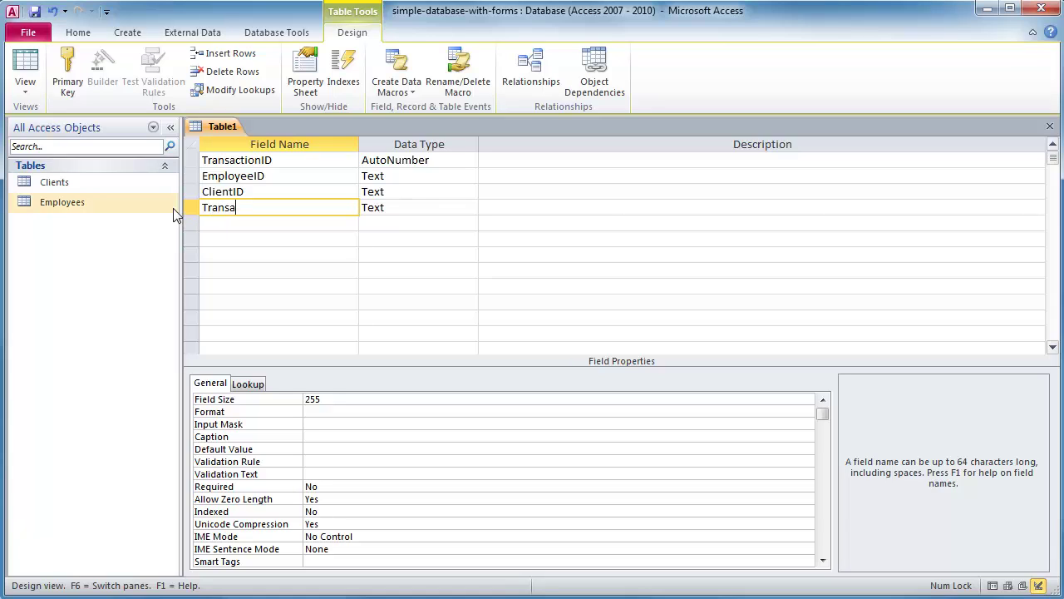
pyautogui.write('ctionDate')
pyautogui.press('Tab')
pyautogui.write('d')
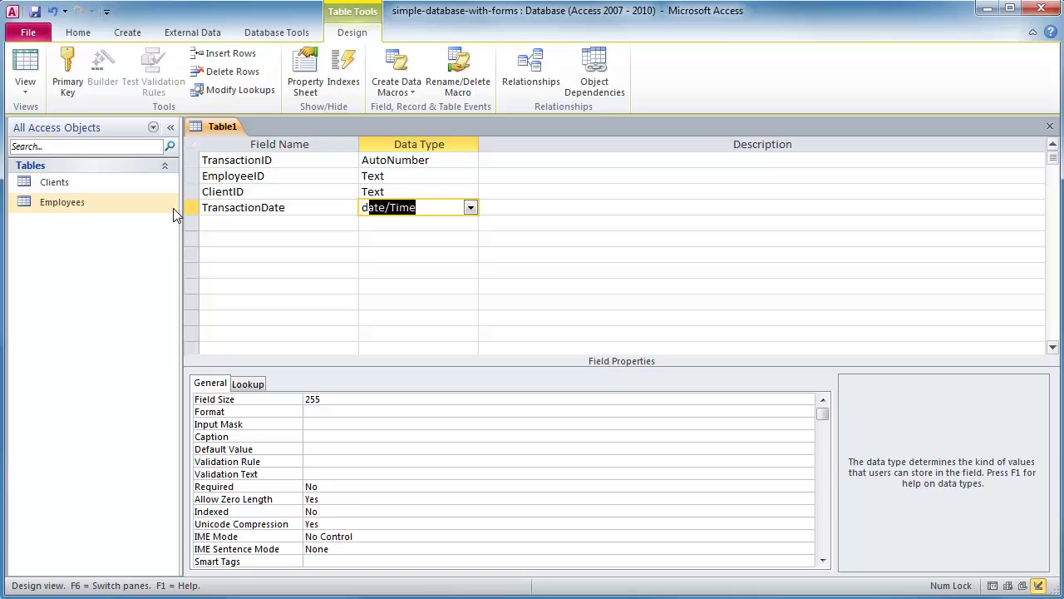
pyautogui.press('Tab')
pyautogui.press('Tab')
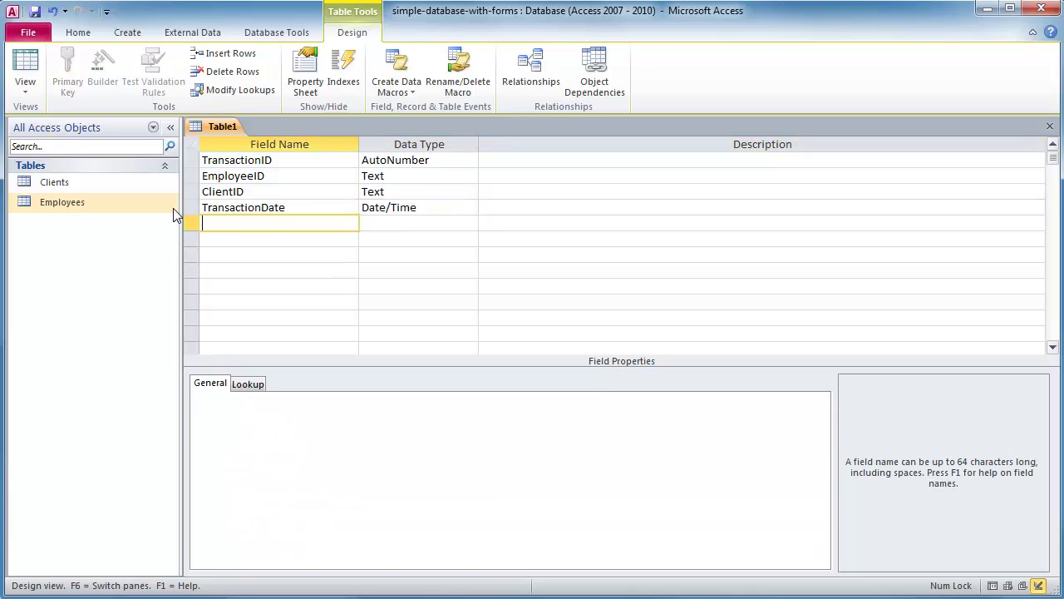
# Add a fifth field named TransactionHours with the Number data type
pyautogui.write('H')
pyautogui.press('BackSpace')
pyautogui.write('TransactionHours')
pyautogui.press('Tab')
pyautogui.write('n')
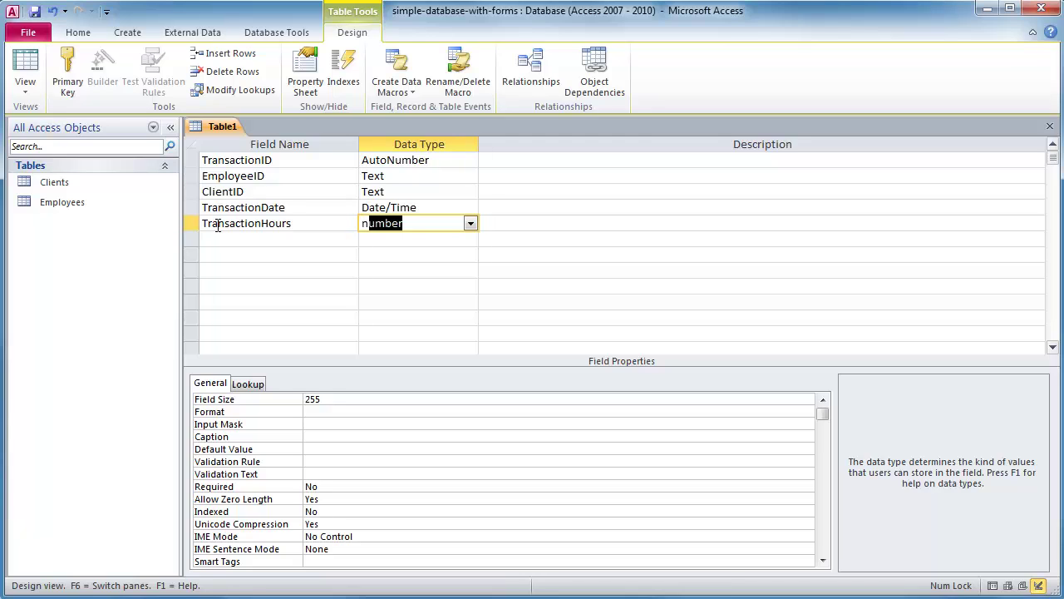
pyautogui.click(218, 223)
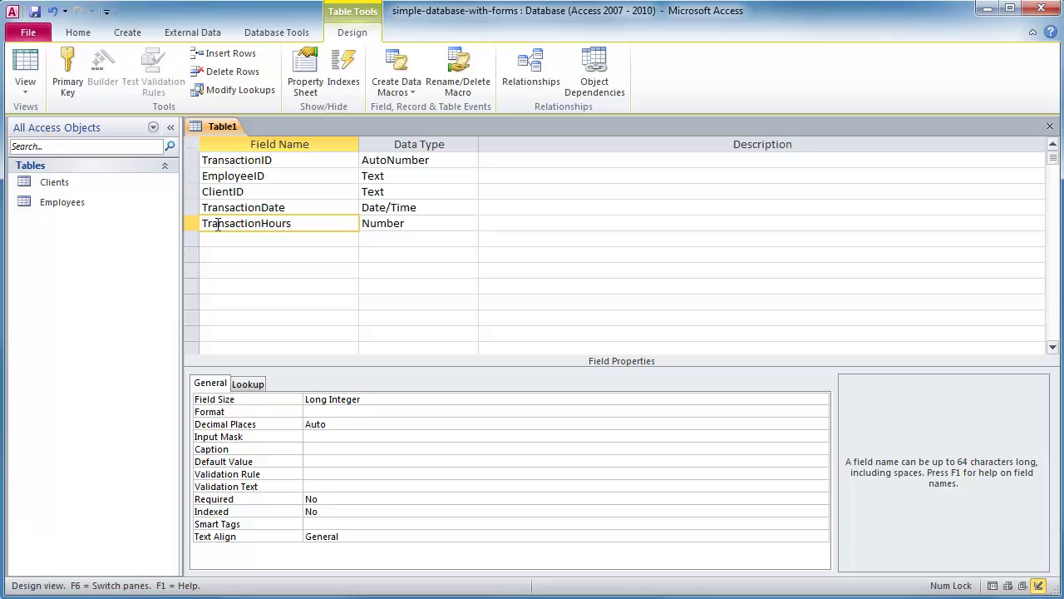
# Make TransactionID the primary key and close the table, saving it as Transactions
pyautogui.click(191, 160)
pyautogui.click(64, 67)
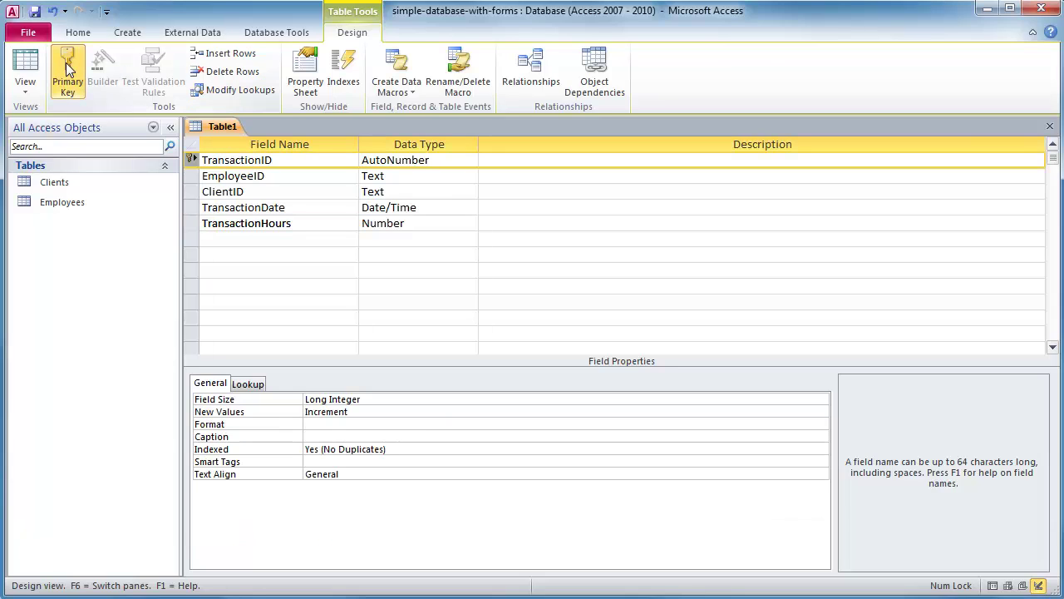
pyautogui.click(1050, 128)
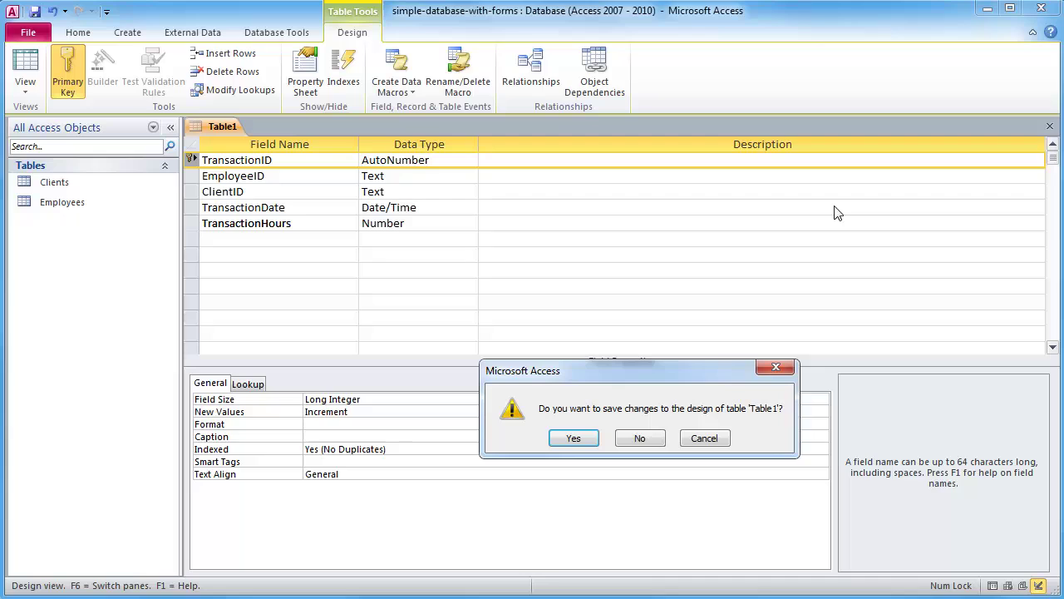
pyautogui.click(573, 440)
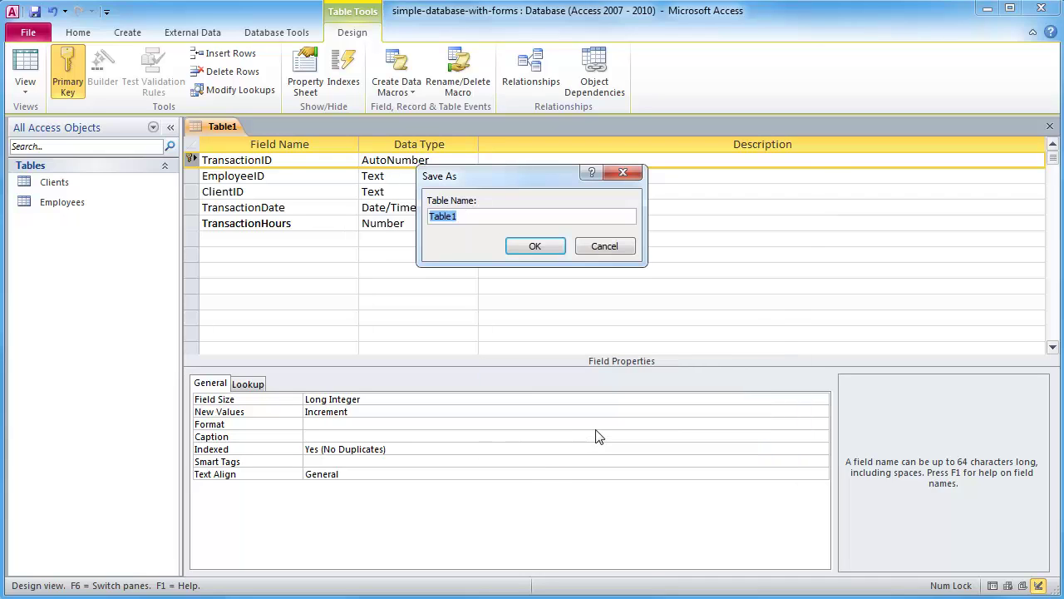
pyautogui.write('Transactions')
pyautogui.press('Return')
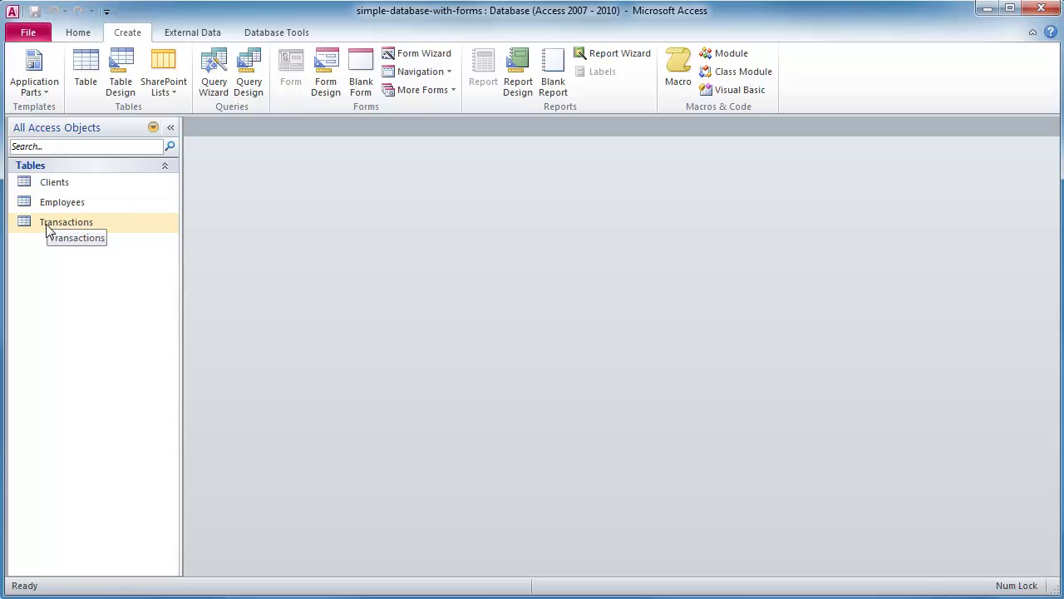
# Open the database relationships and add the Clients, Employees and Transactions tables to the layout
pyautogui.click(275, 32)
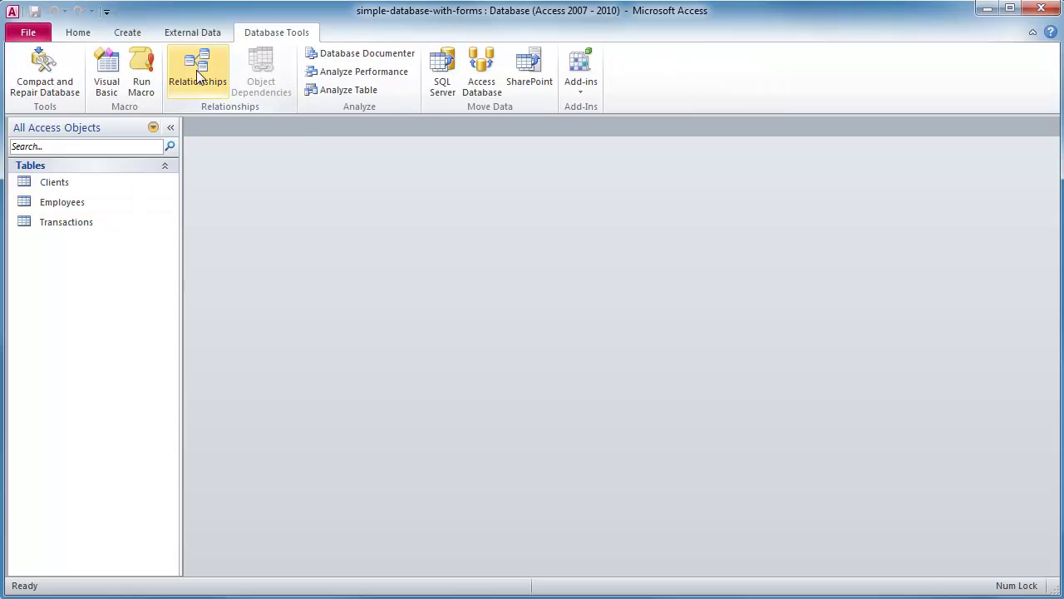
pyautogui.click(199, 77)
pyautogui.doubleClick(428, 173)
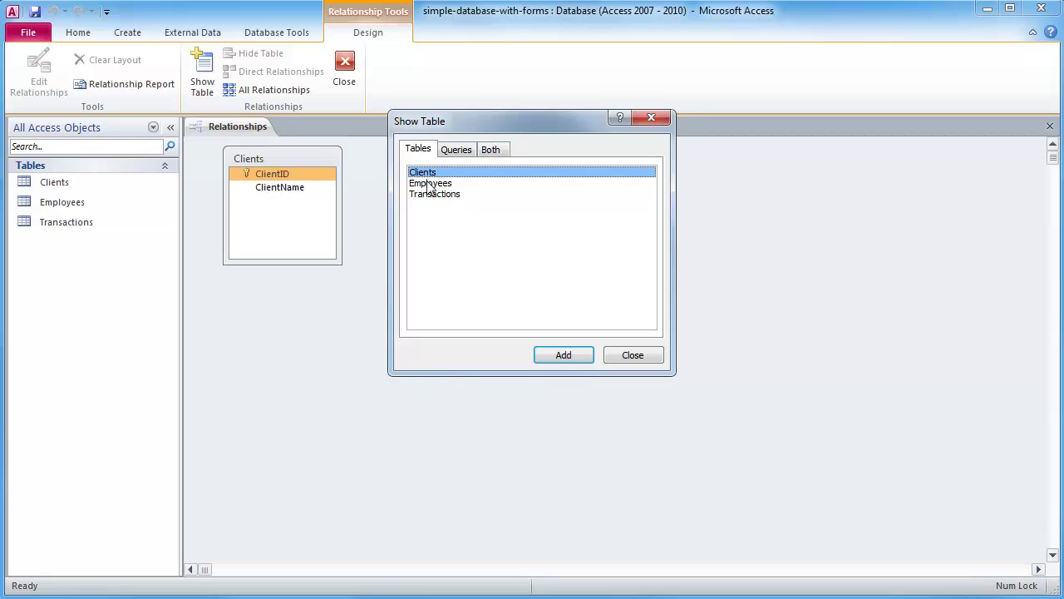
pyautogui.doubleClick(430, 183)
pyautogui.doubleClick(434, 194)
pyautogui.click(632, 355)
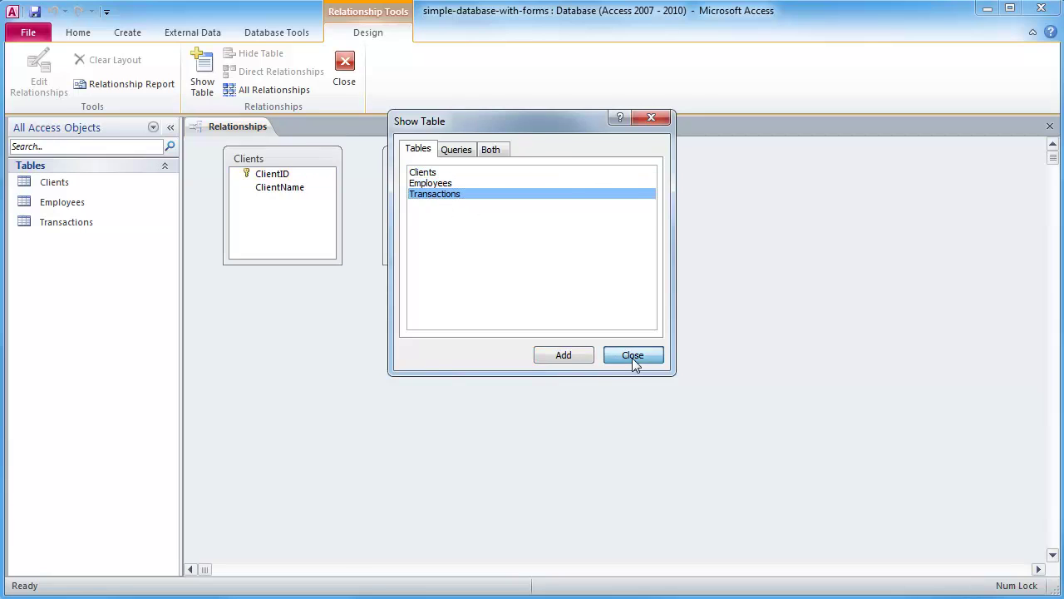
# Place Transactions between the other tables and relate EmployeeID in Employees to EmployeeID in Transactions, enforcing referential integrity
pyautogui.moveTo(444, 167); pyautogui.dragTo(813, 208)
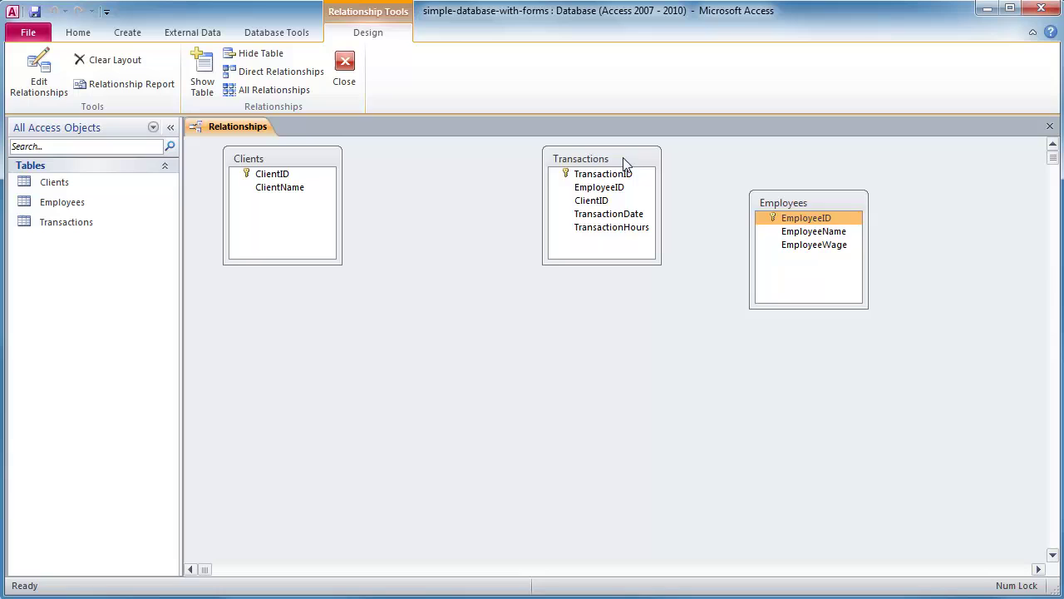
pyautogui.moveTo(625, 163); pyautogui.dragTo(534, 201)
pyautogui.moveTo(820, 207); pyautogui.dragTo(531, 226)
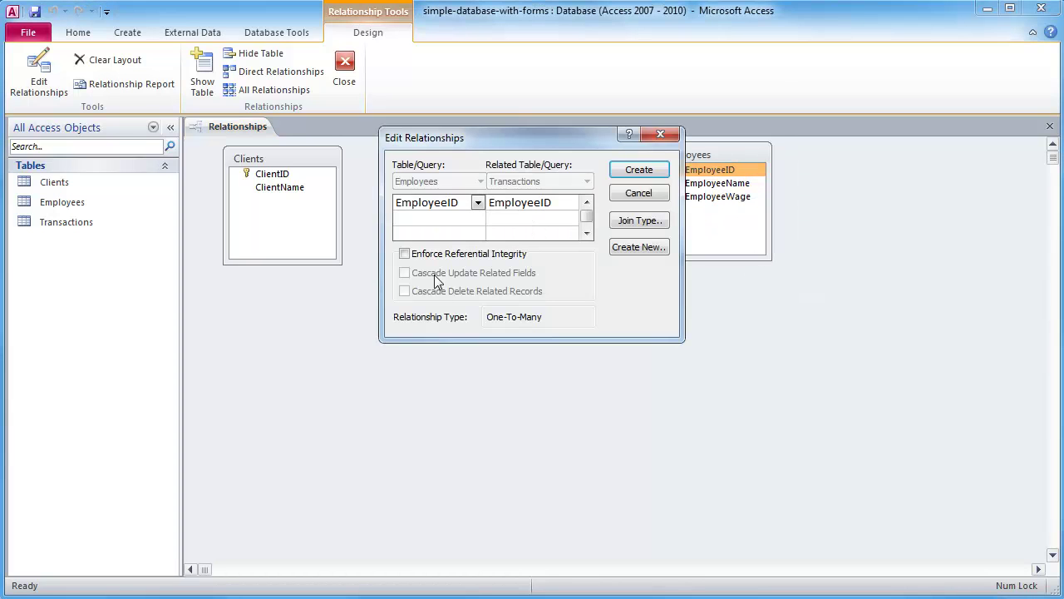
pyautogui.click(404, 254)
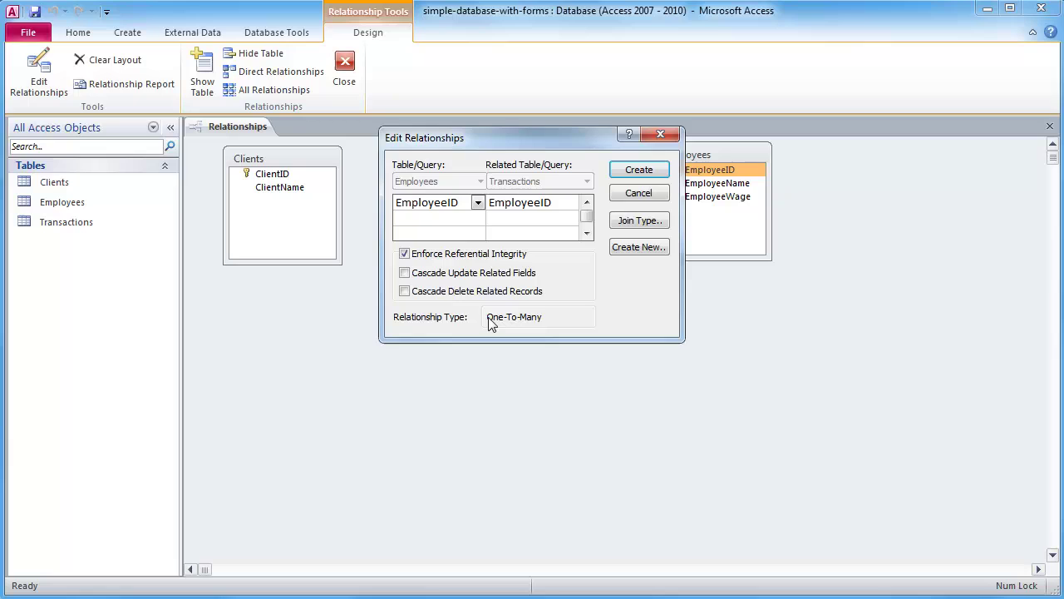
pyautogui.click(638, 171)
# Relate ClientID in Clients to ClientID in Transactions with referential integrity enforced
pyautogui.moveTo(276, 174)
pyautogui.mouseDown()
pyautogui.moveTo(330, 174)
pyautogui.moveTo(496, 249)
pyautogui.moveTo(504, 240)
pyautogui.mouseUp()
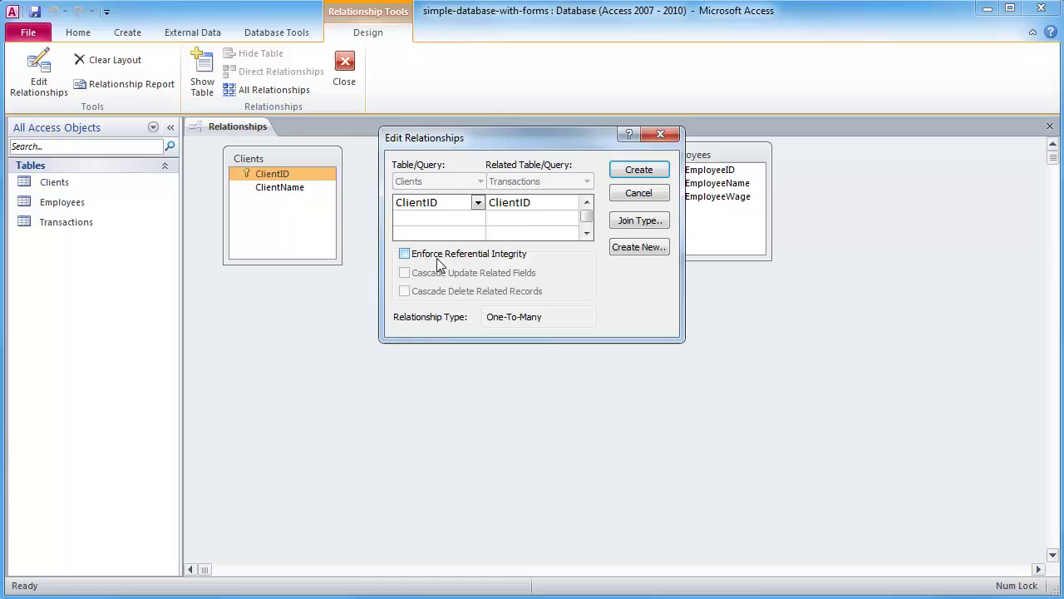
pyautogui.click(405, 254)
pyautogui.click(639, 171)
# Tidy the positions of the Transactions and Employees tables and close the relationships, saving the layout
pyautogui.moveTo(515, 197); pyautogui.dragTo(476, 181)
pyautogui.moveTo(664, 160); pyautogui.dragTo(609, 164)
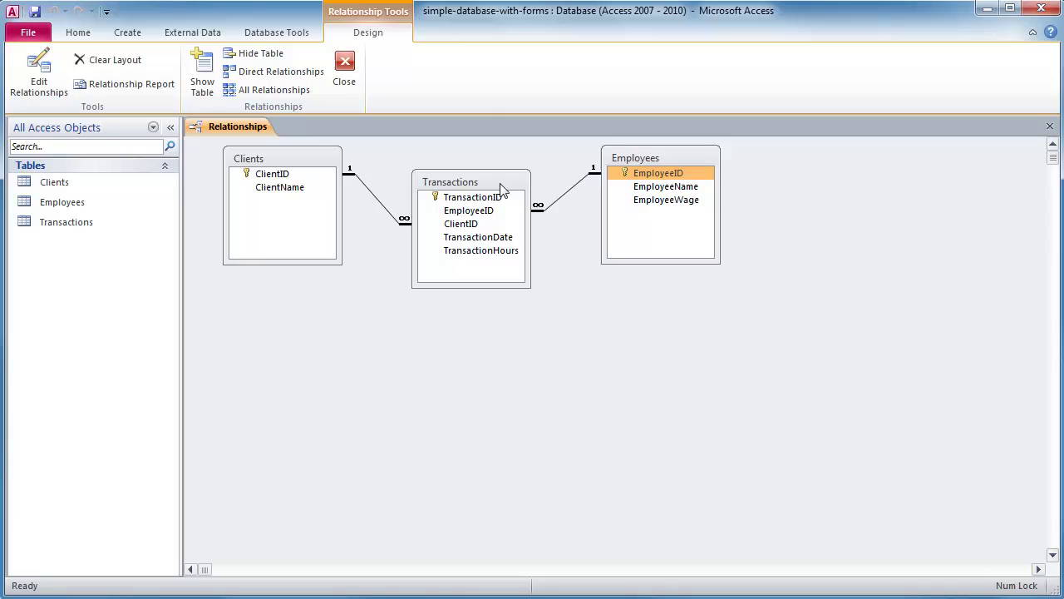
pyautogui.moveTo(497, 196)
pyautogui.mouseDown()
pyautogui.moveTo(490, 208)
pyautogui.moveTo(495, 200)
pyautogui.mouseUp()
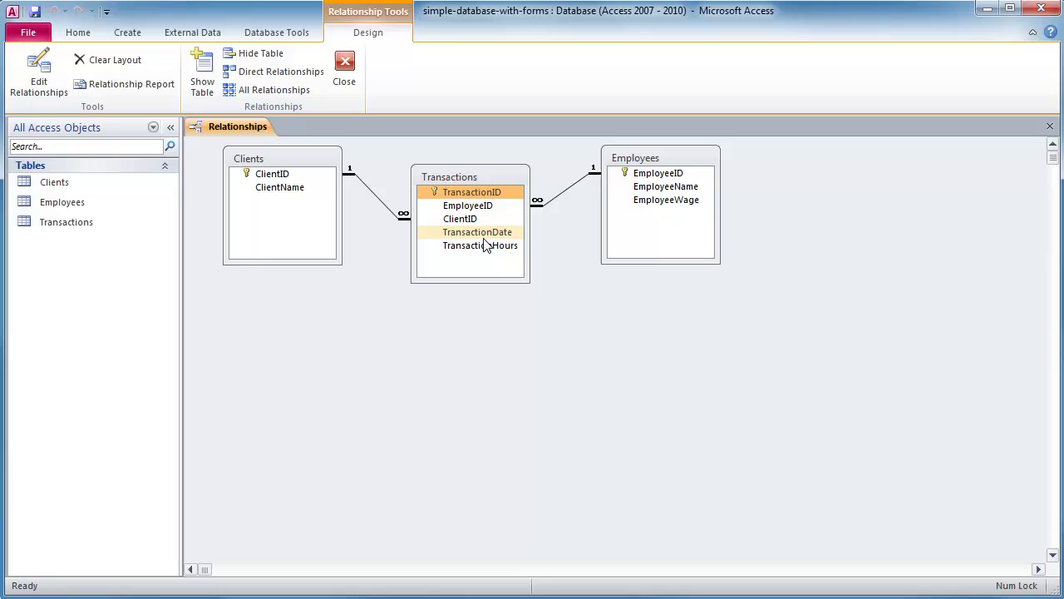
pyautogui.click(346, 66)
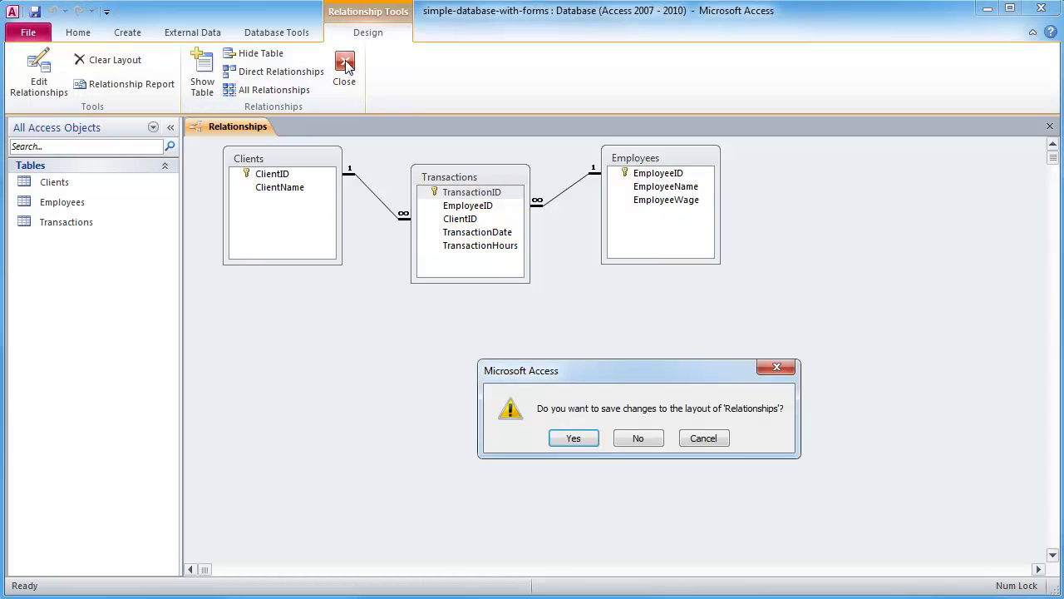
pyautogui.click(582, 441)
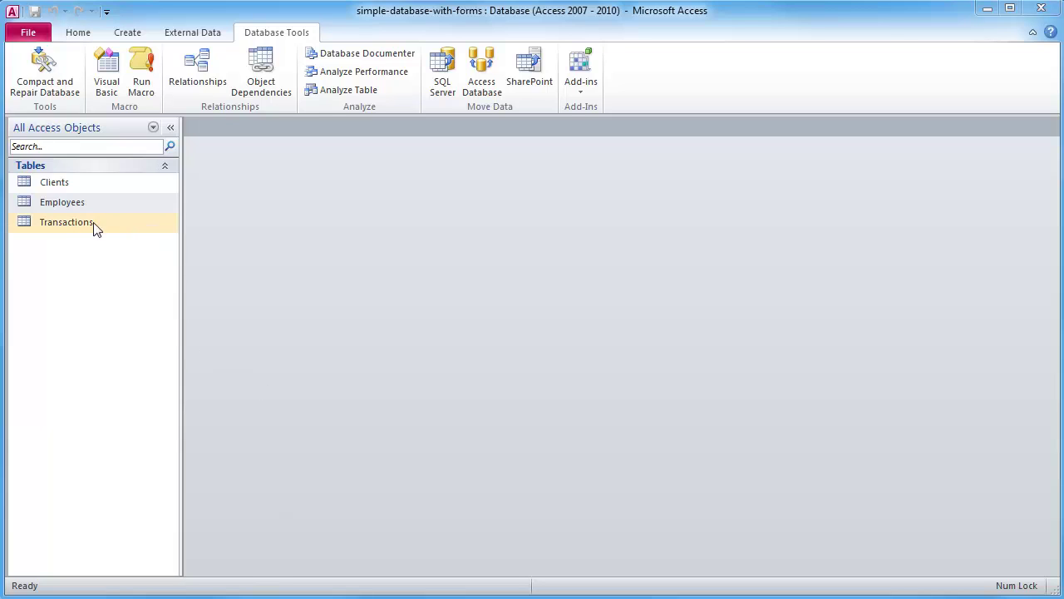
# View the Transactions table, generate a basic form from it, and close the form without saving
pyautogui.doubleClick(51, 222)
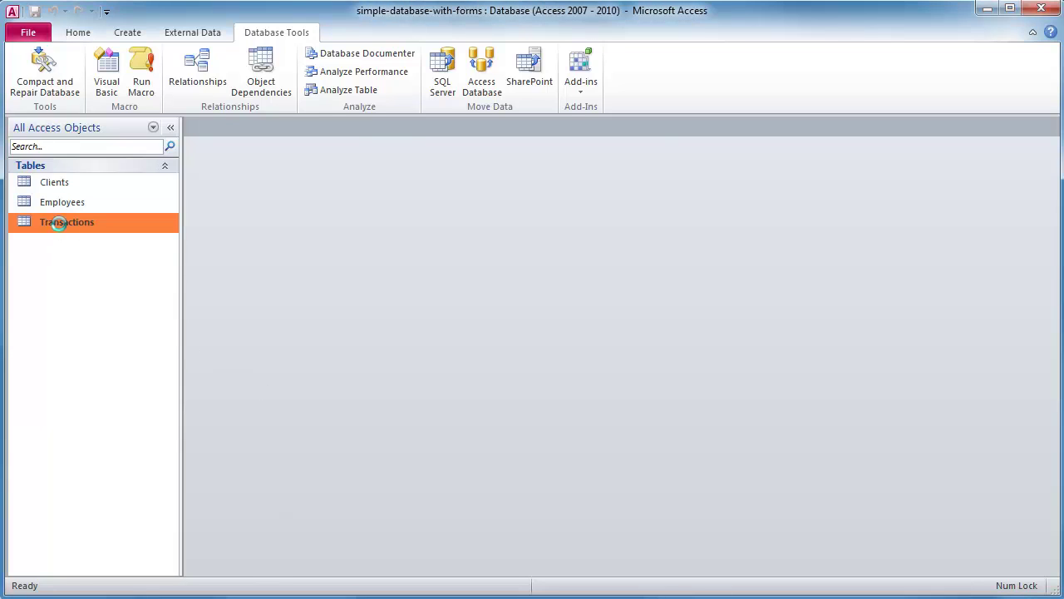
pyautogui.click(1051, 129)
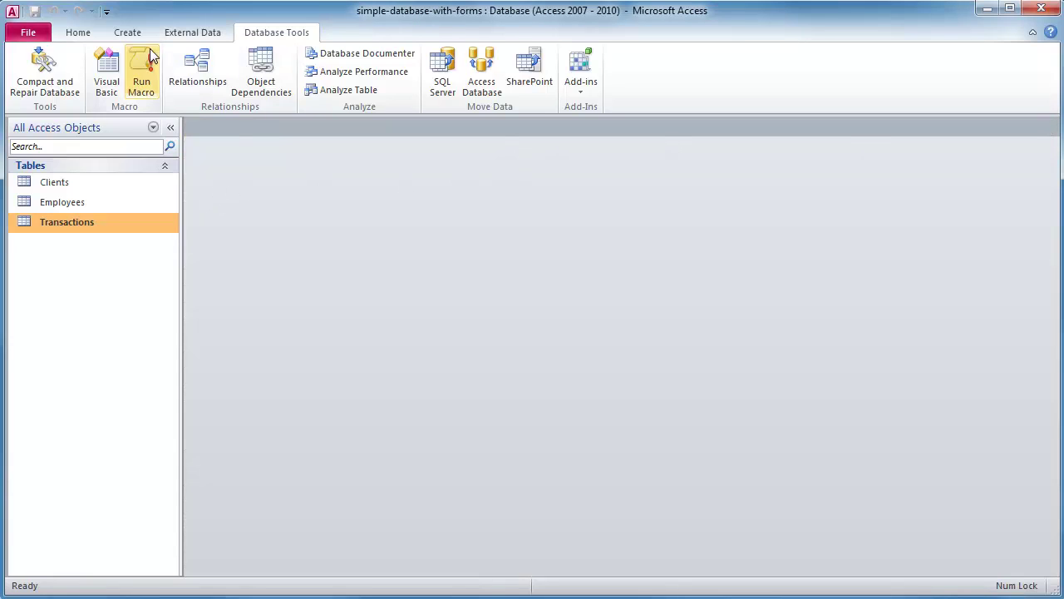
pyautogui.click(129, 34)
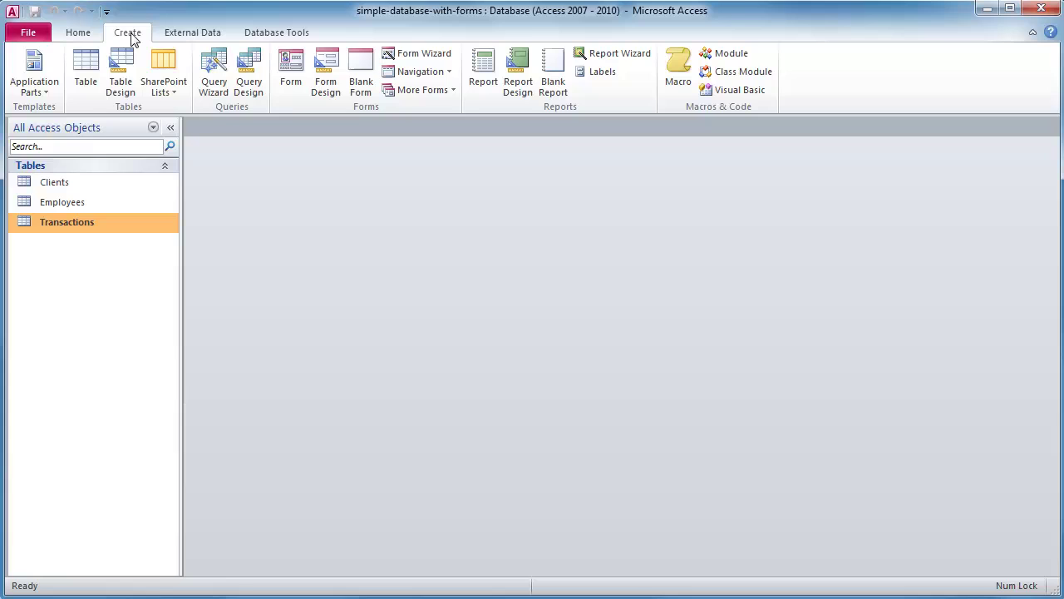
pyautogui.click(291, 68)
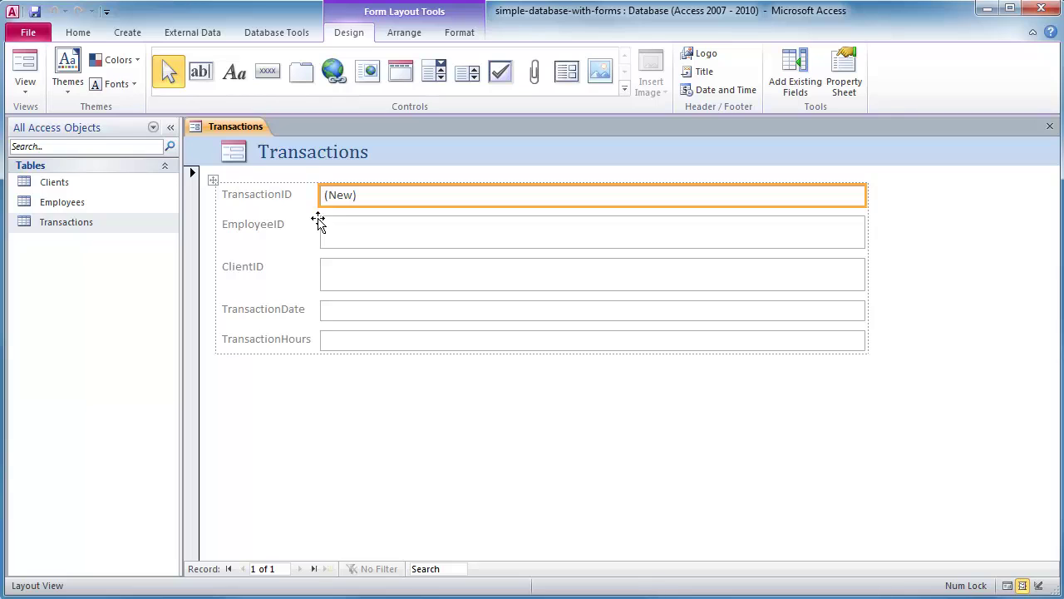
pyautogui.click(1049, 126)
pyautogui.click(641, 439)
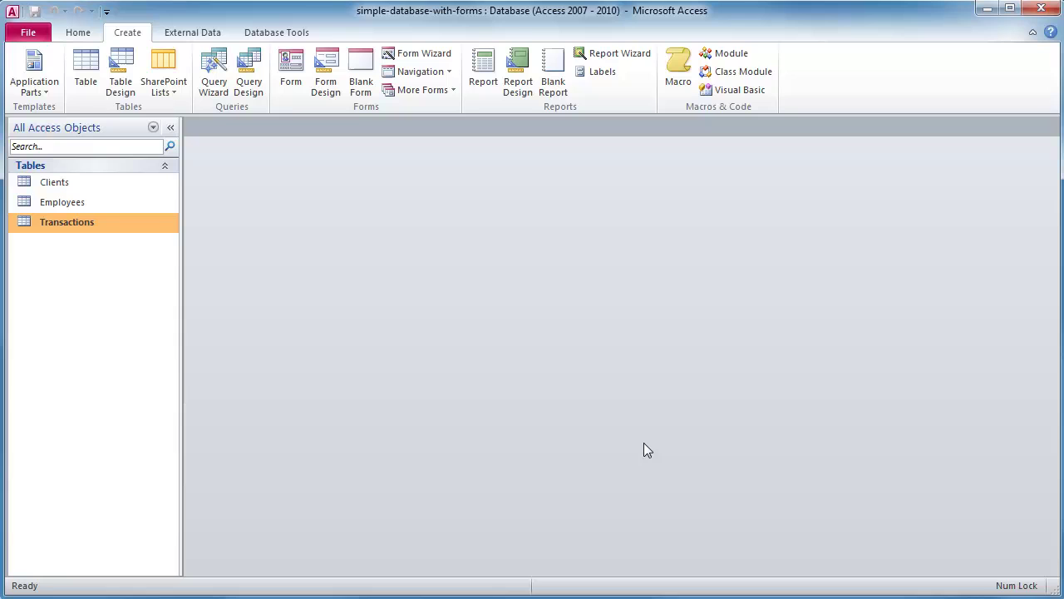
# Start a new blank form in Design view and list the available fields of the Transactions table
pyautogui.click(326, 73)
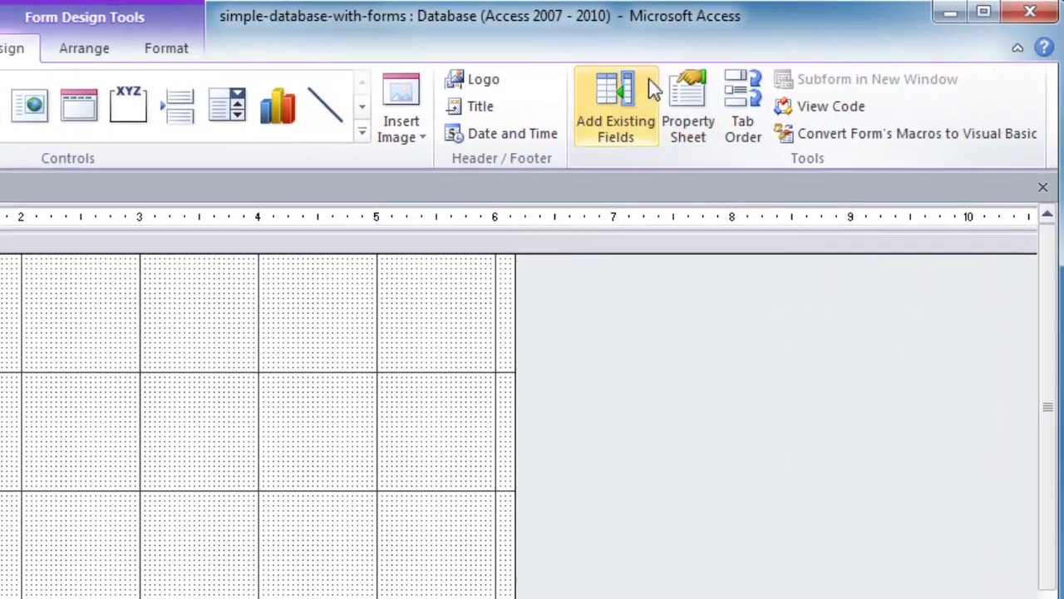
pyautogui.click(618, 88)
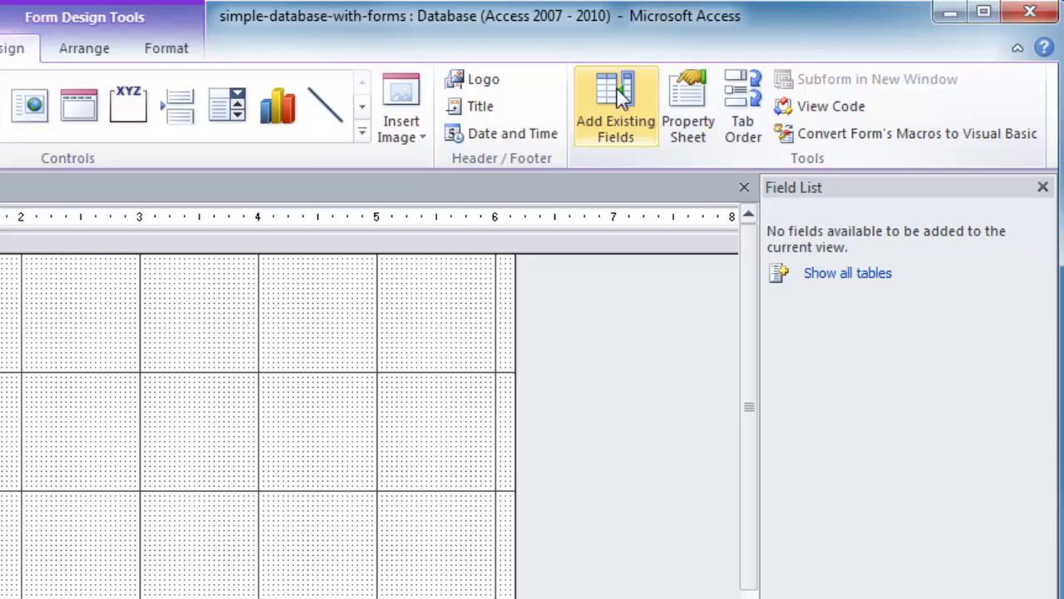
pyautogui.click(617, 87)
pyautogui.click(616, 87)
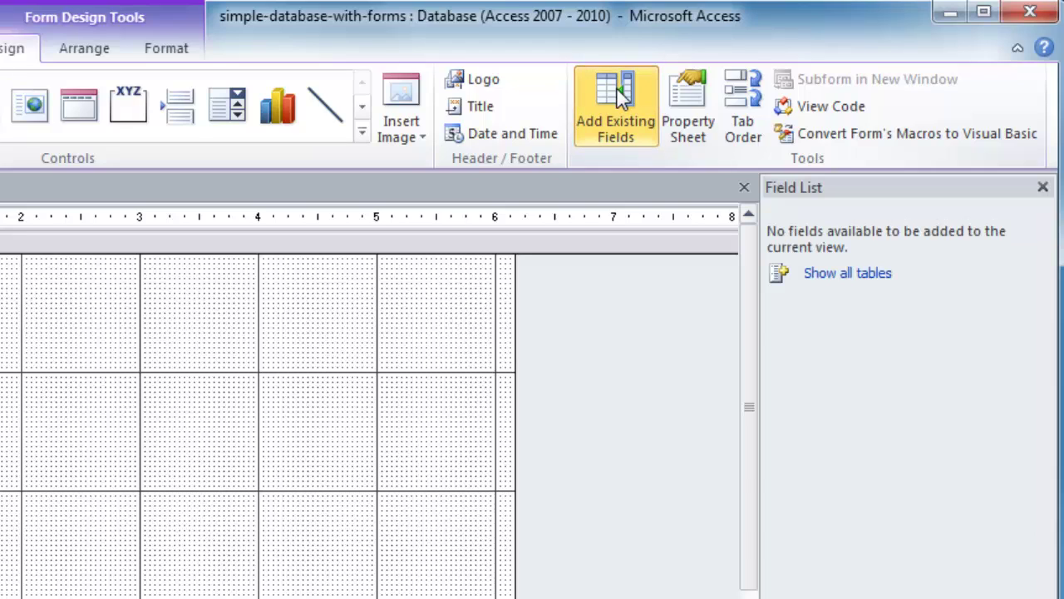
pyautogui.click(849, 275)
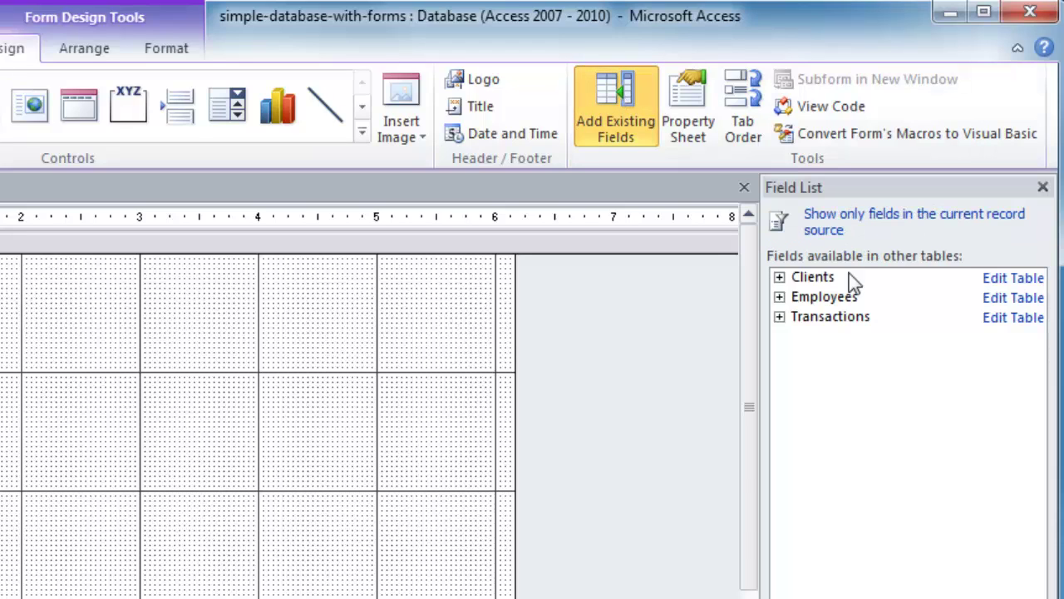
pyautogui.click(780, 318)
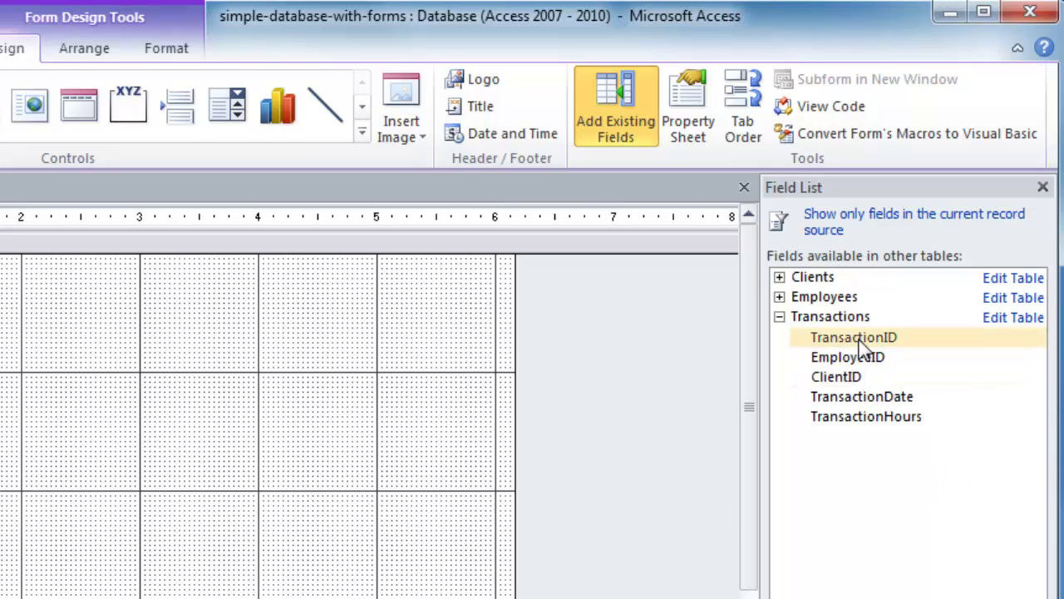
# Place TransactionID, EmployeeID, ClientID, TransactionDate and TransactionHours one below another in the Detail section, and switch the form to Form view
pyautogui.moveTo(860, 346); pyautogui.dragTo(2, 316)
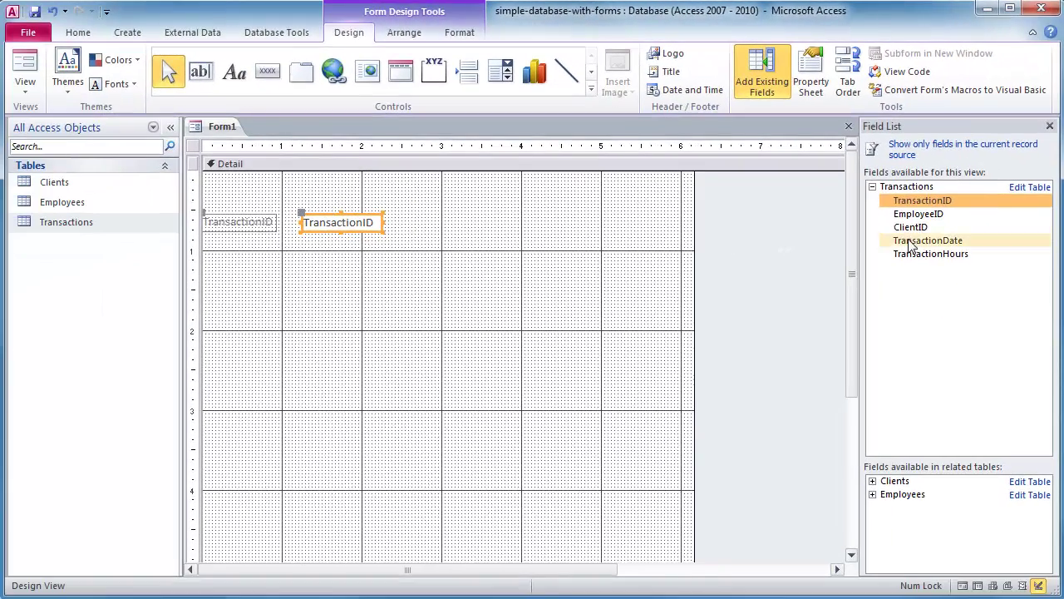
pyautogui.moveTo(924, 216); pyautogui.dragTo(349, 268)
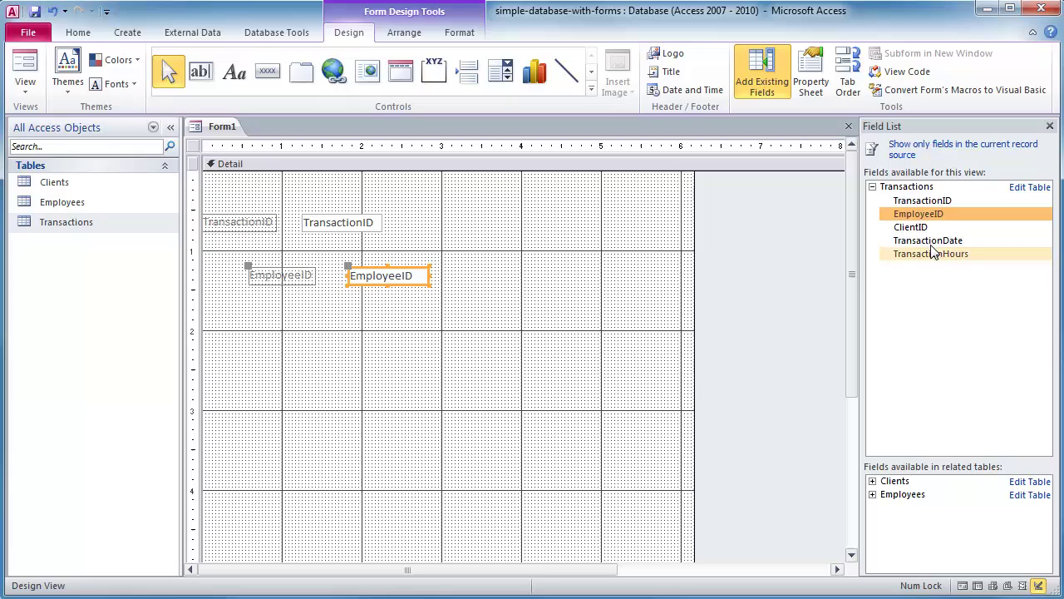
pyautogui.moveTo(911, 228); pyautogui.dragTo(355, 381)
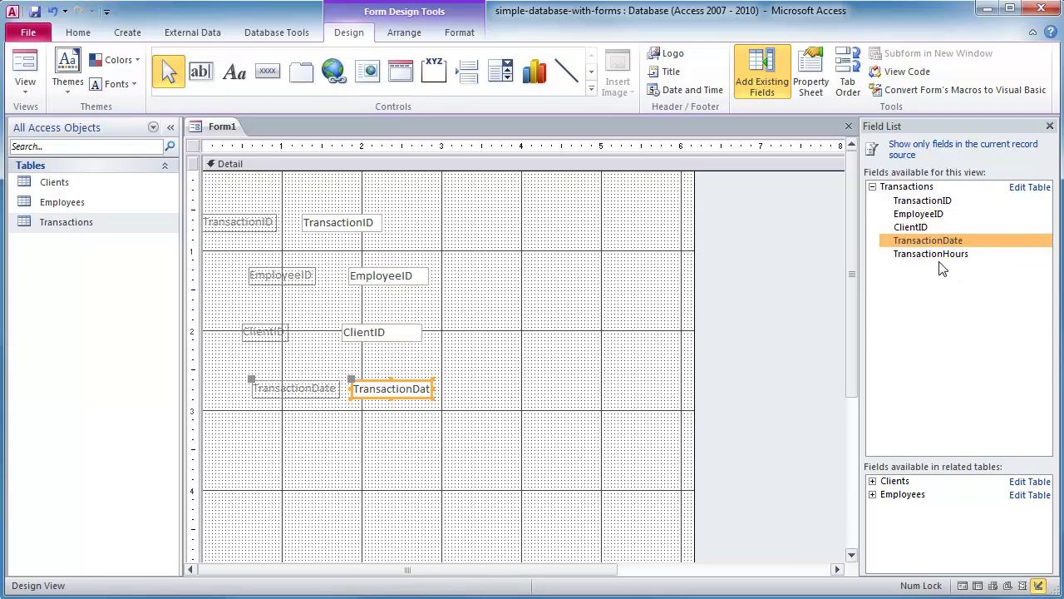
pyautogui.moveTo(936, 255); pyautogui.dragTo(326, 460)
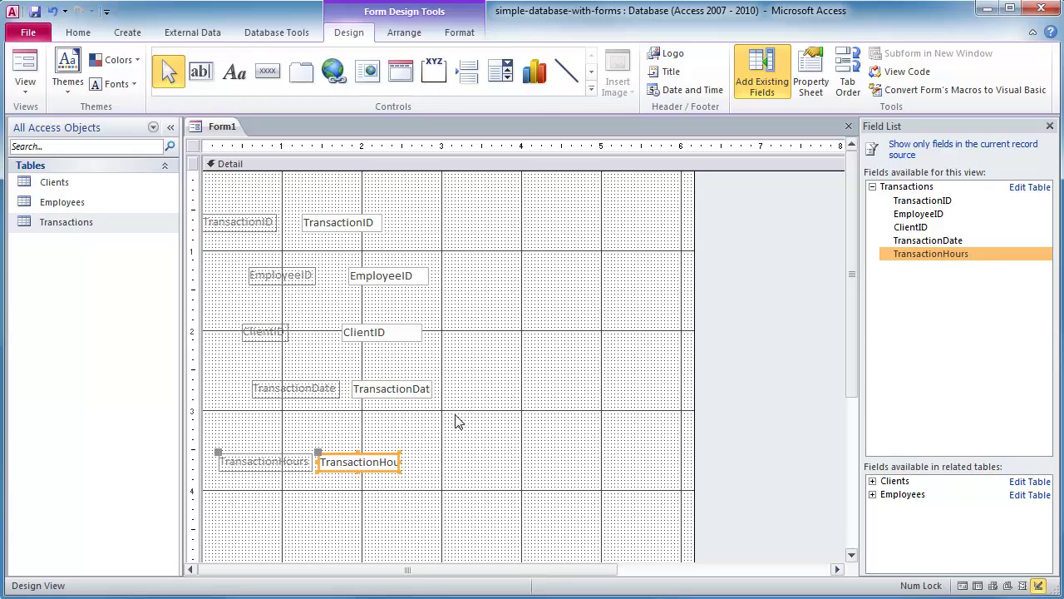
pyautogui.click(24, 65)
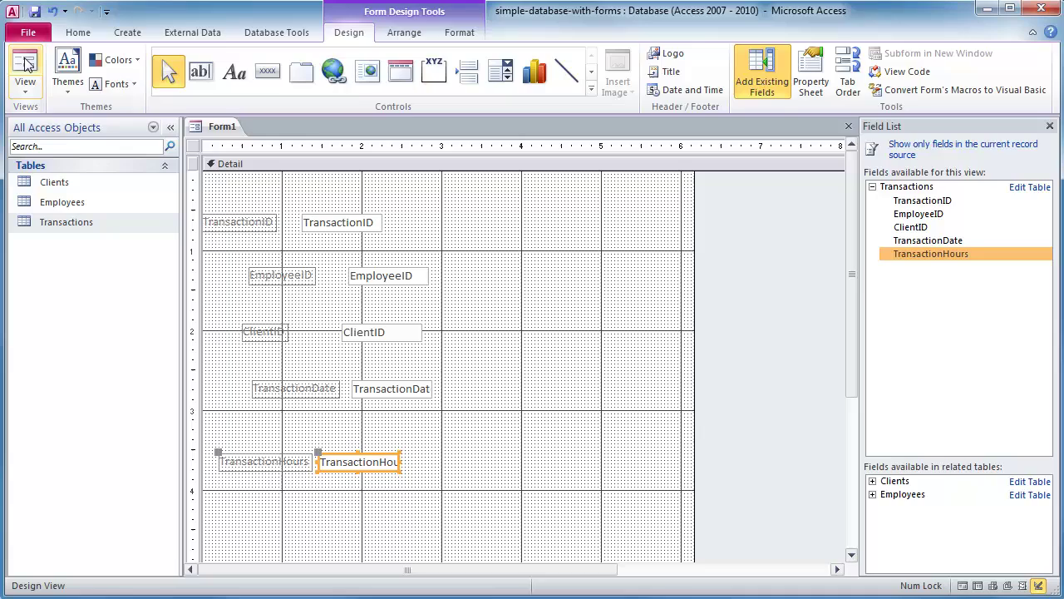